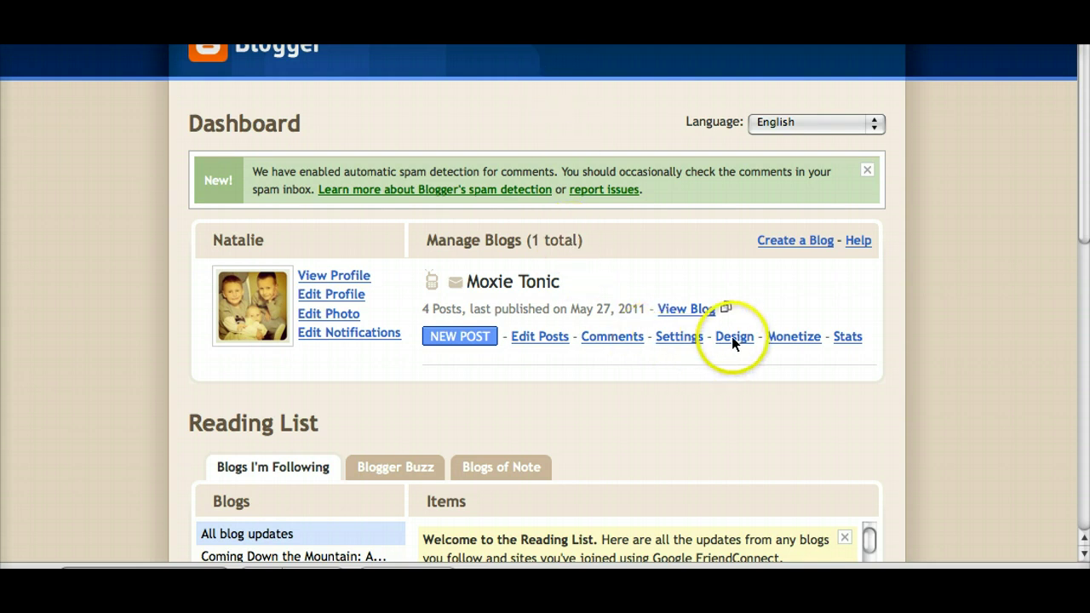
Step: Add a sidebar Text gadget titled 'Connect With Moxie' and switch its content to HTML editing
{"action": "left_click", "coordinate": [732, 364]}
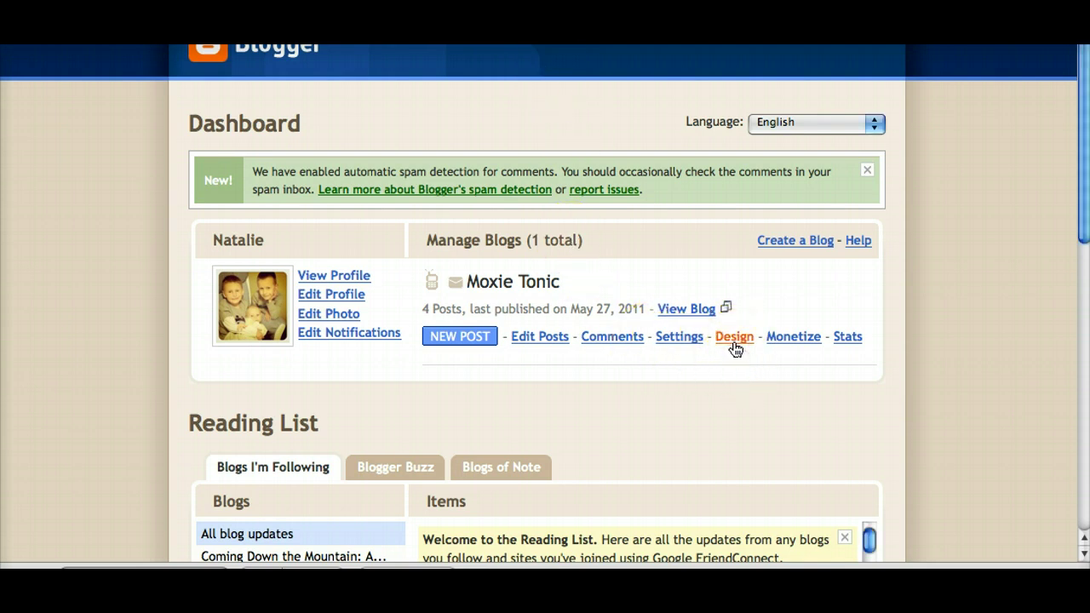
{"action": "left_click", "coordinate": [733, 337]}
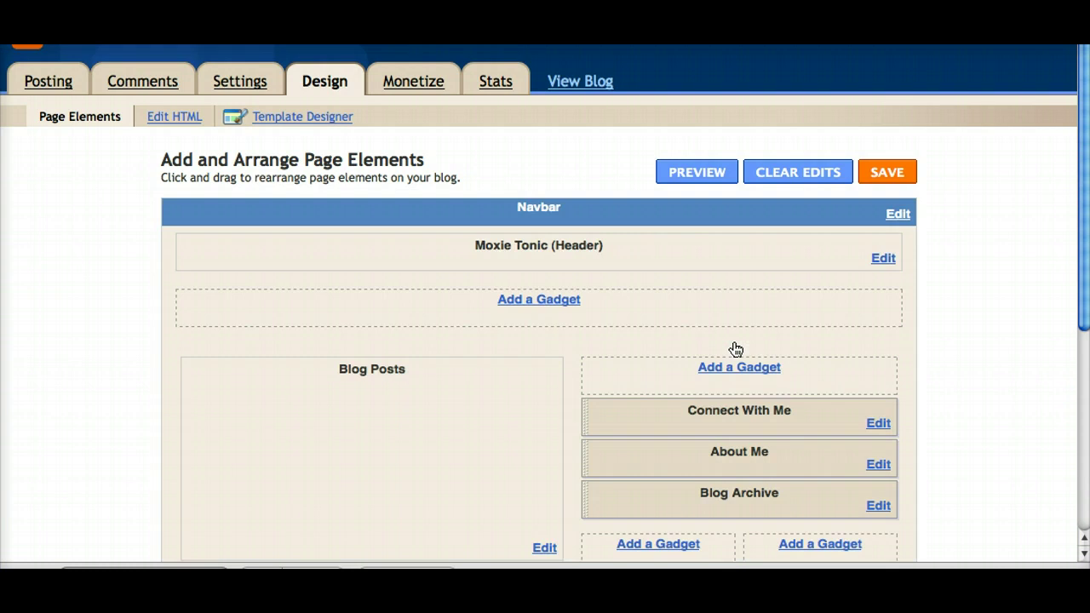
{"action": "left_click", "coordinate": [730, 370]}
{"action": "left_click", "coordinate": [731, 372]}
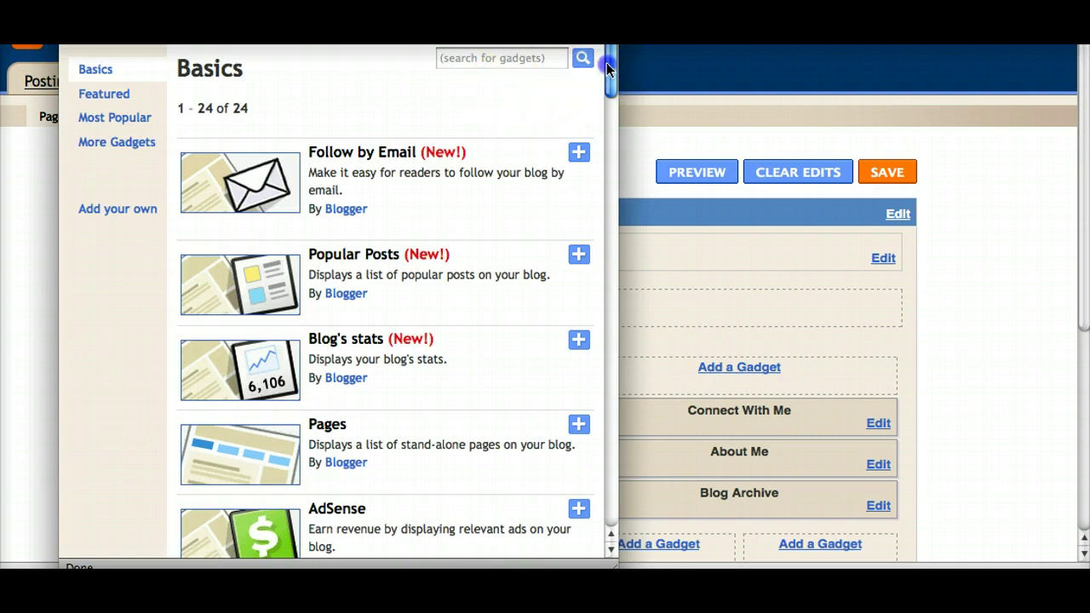
{"action": "left_click_drag", "start_coordinate": [610, 97], "coordinate": [607, 220]}
{"action": "left_click", "coordinate": [575, 233]}
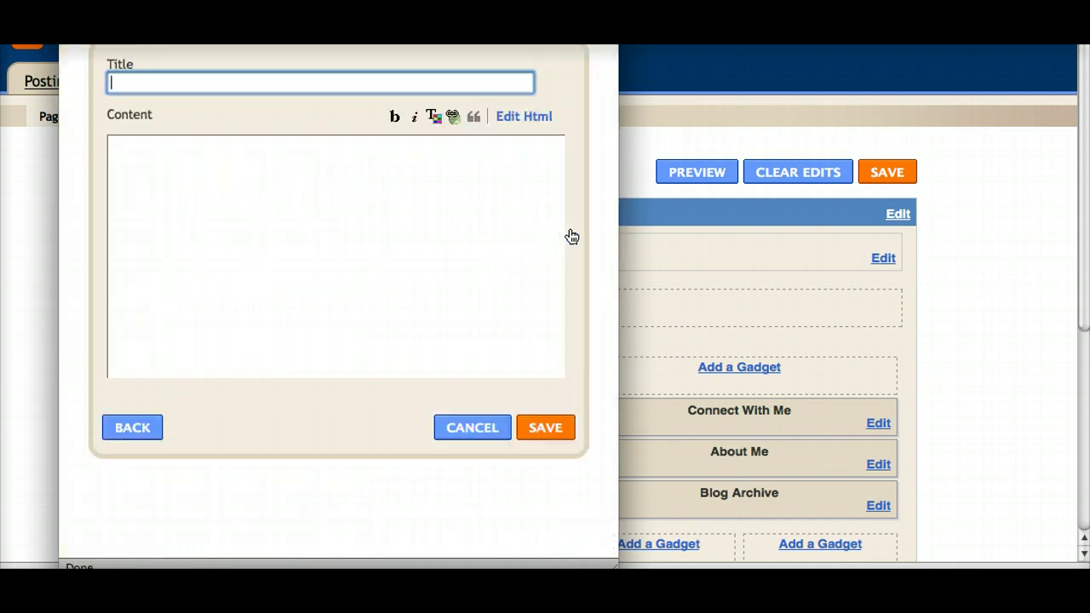
{"action": "type", "text": "Connec"}
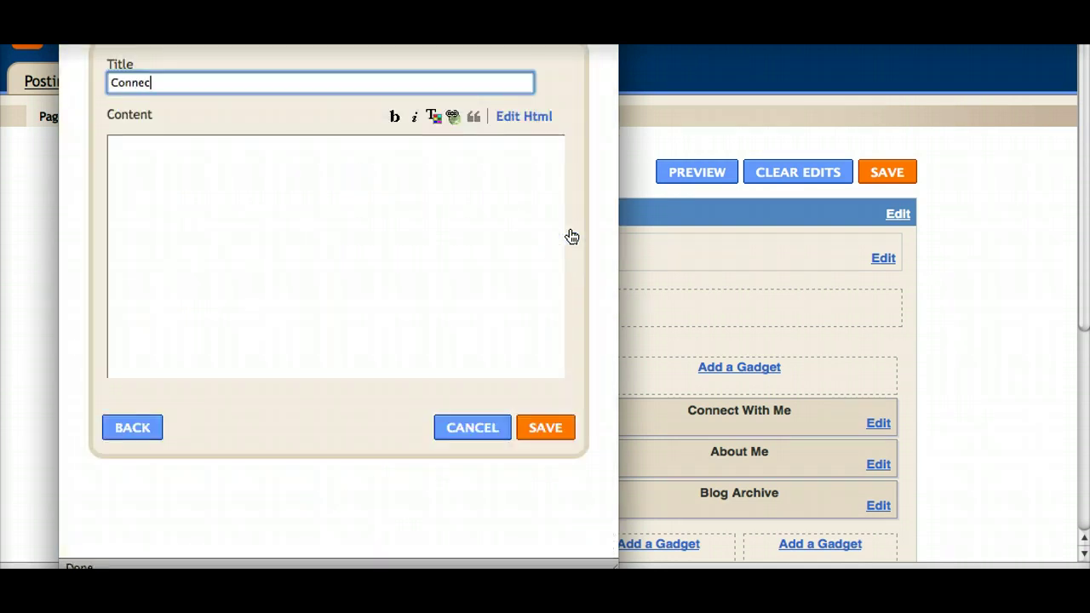
{"action": "type", "text": "t With Moxie"}
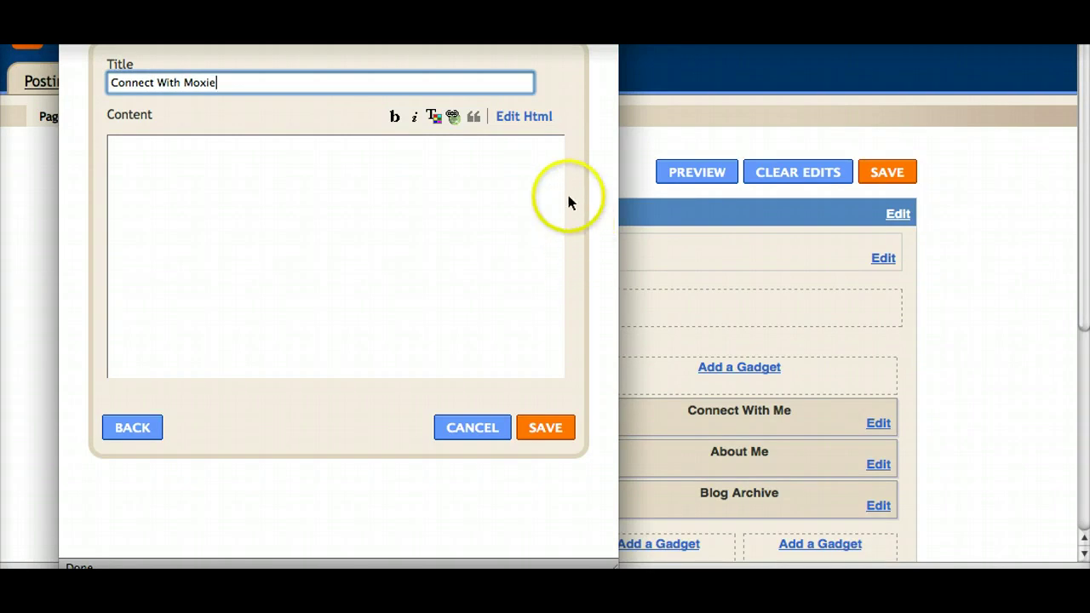
{"action": "left_click", "coordinate": [535, 119]}
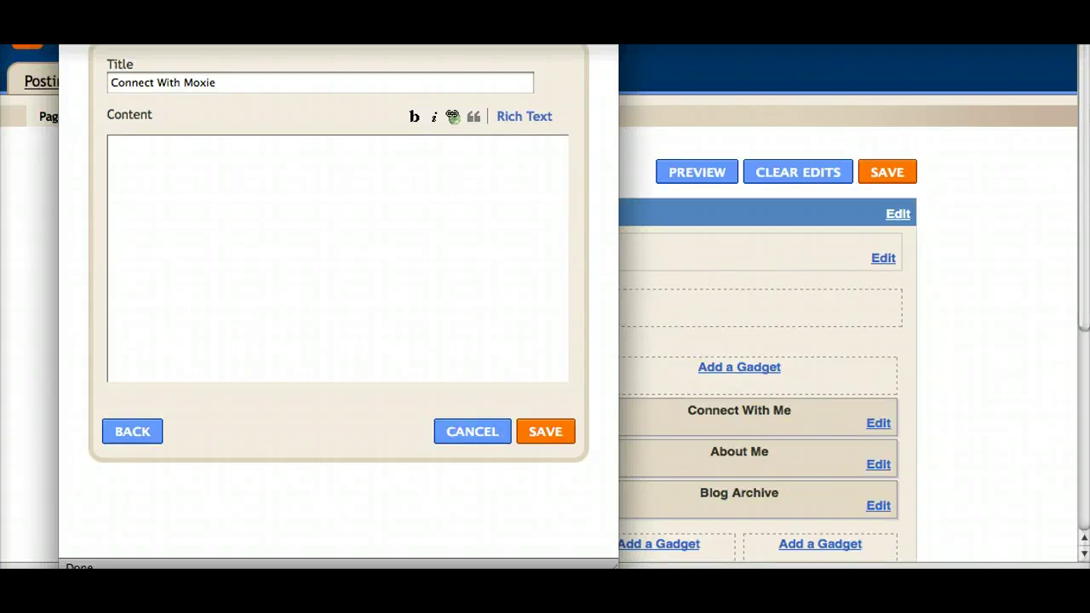
Step: Paste the empty link-and-image template line from the saved snippets into the gadget content
{"action": "key", "text": "super+Tab"}
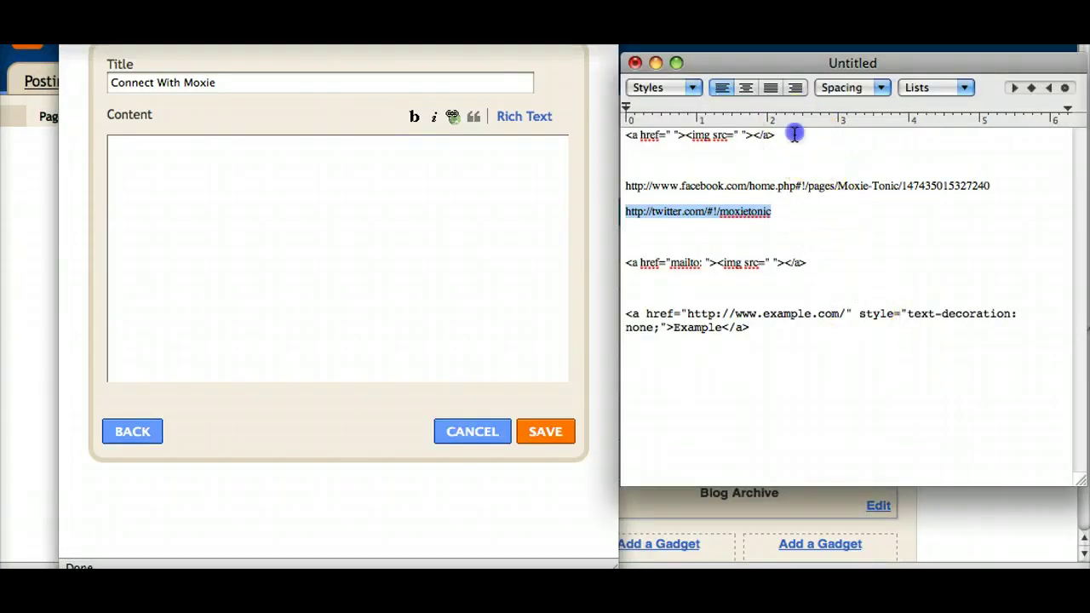
{"action": "left_click_drag", "start_coordinate": [788, 135], "coordinate": [619, 138]}
{"action": "key", "text": "super+c"}
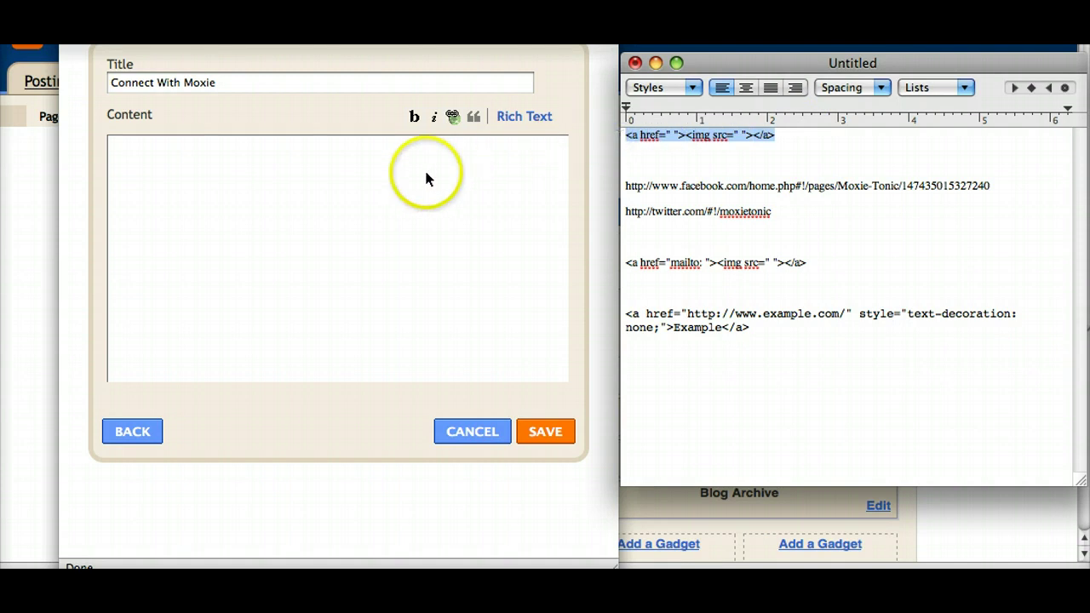
{"action": "left_click", "coordinate": [425, 175]}
{"action": "key", "text": "super+v"}
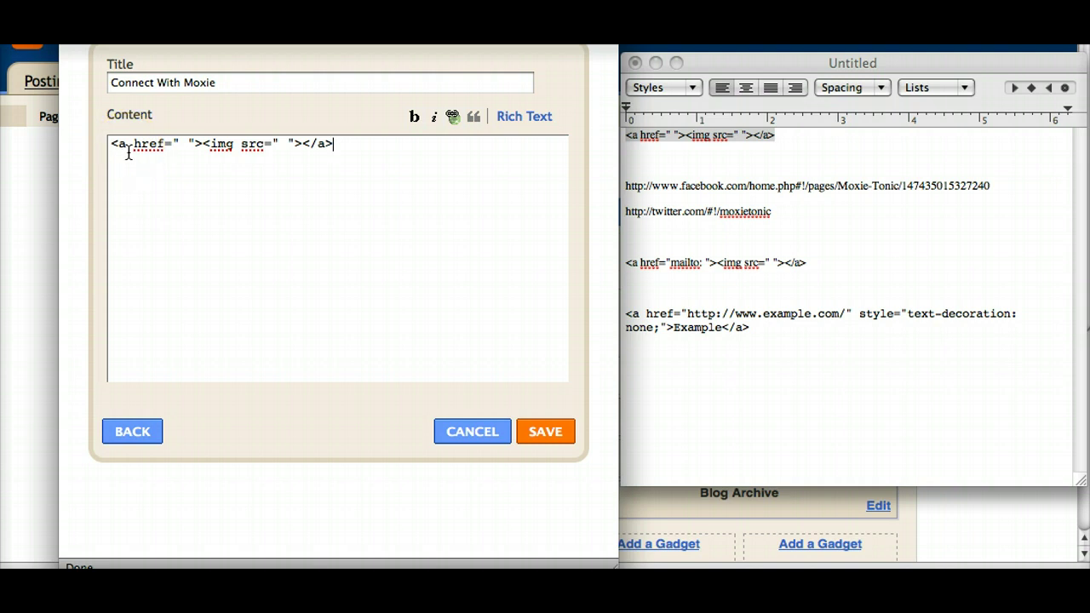
Step: Position the insertion point within the template's href and src quotes
{"action": "left_click", "coordinate": [145, 155]}
{"action": "left_click", "coordinate": [177, 147]}
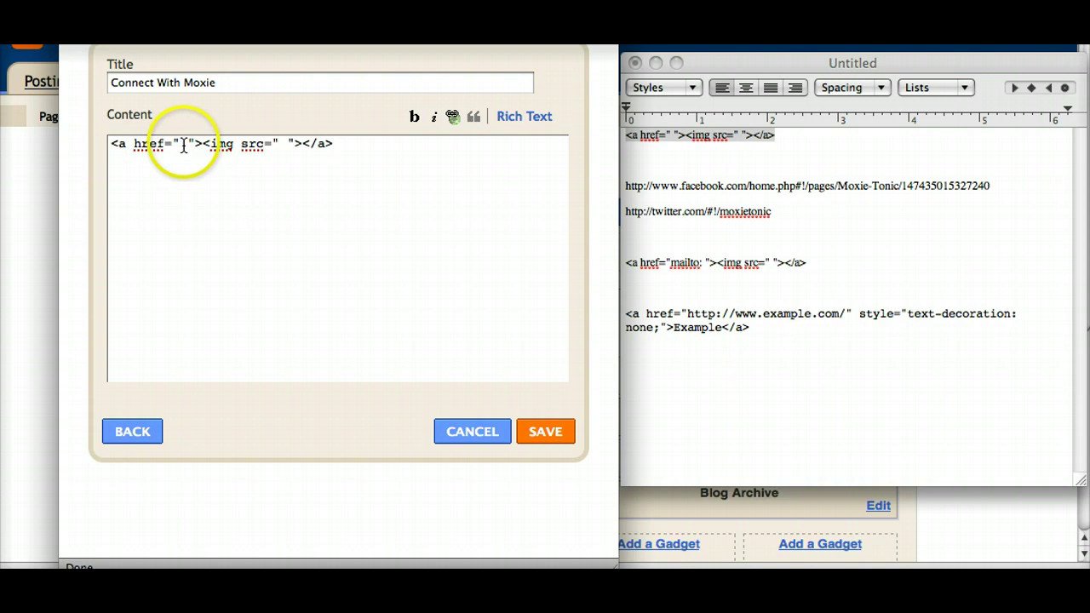
{"action": "left_click", "coordinate": [183, 146]}
{"action": "left_click", "coordinate": [183, 146]}
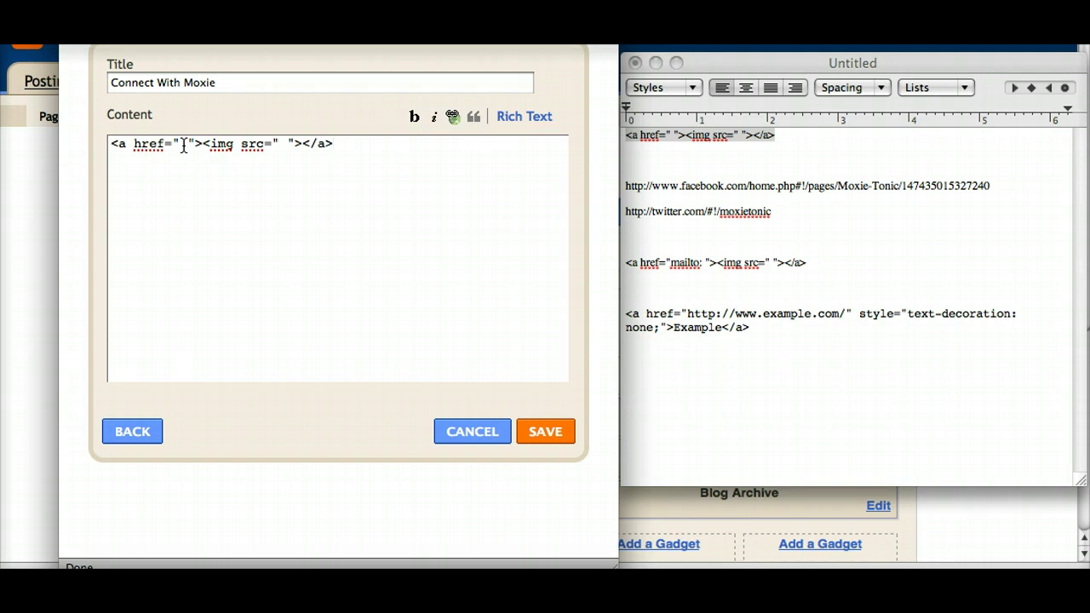
{"action": "left_click", "coordinate": [228, 153]}
{"action": "left_click", "coordinate": [289, 144]}
{"action": "left_click", "coordinate": [288, 152]}
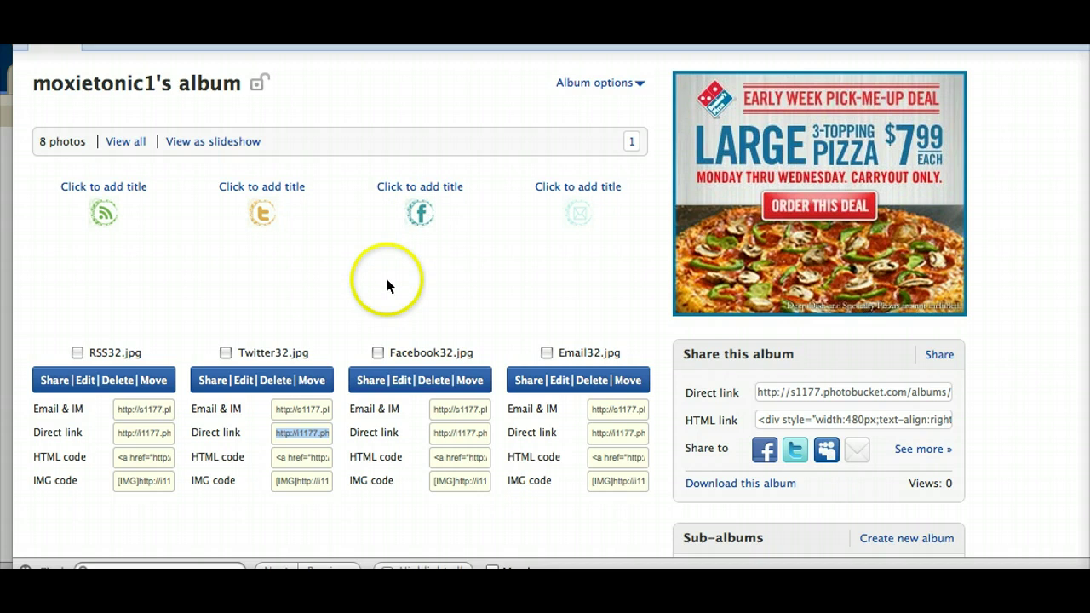
Step: Select the Twitter32.jpg direct link in the Photobucket album
{"action": "left_click", "coordinate": [274, 436]}
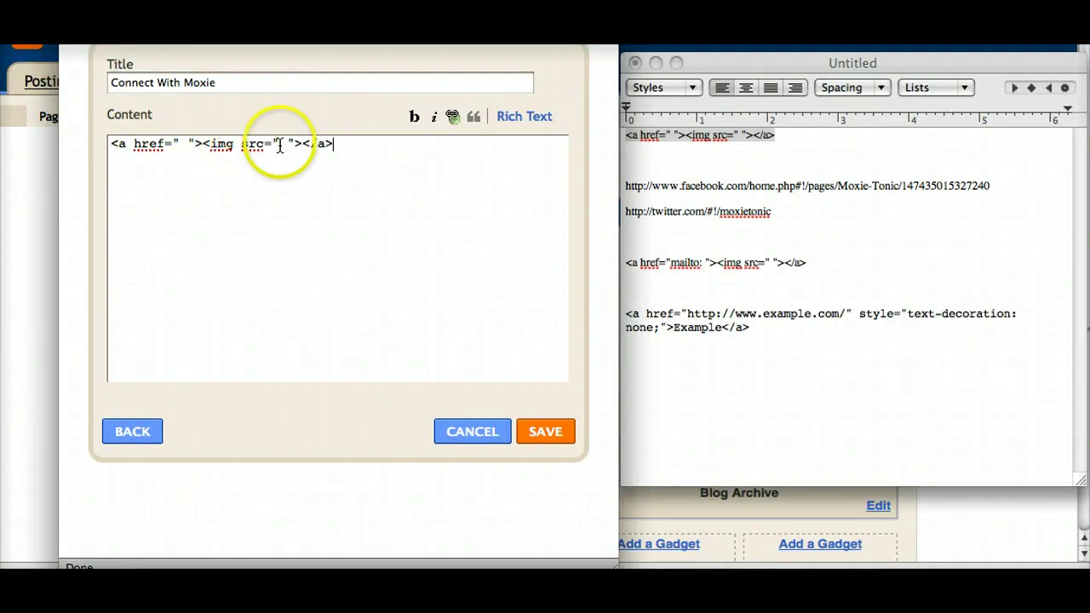
Step: Paste the Twitter32.jpg image address into the src quotes and remove the stray space
{"action": "left_click", "coordinate": [281, 143]}
{"action": "type", "text": "http://i1177.photobucket.com/albums/x347/moxietonic1/Twitter32.jpg"}
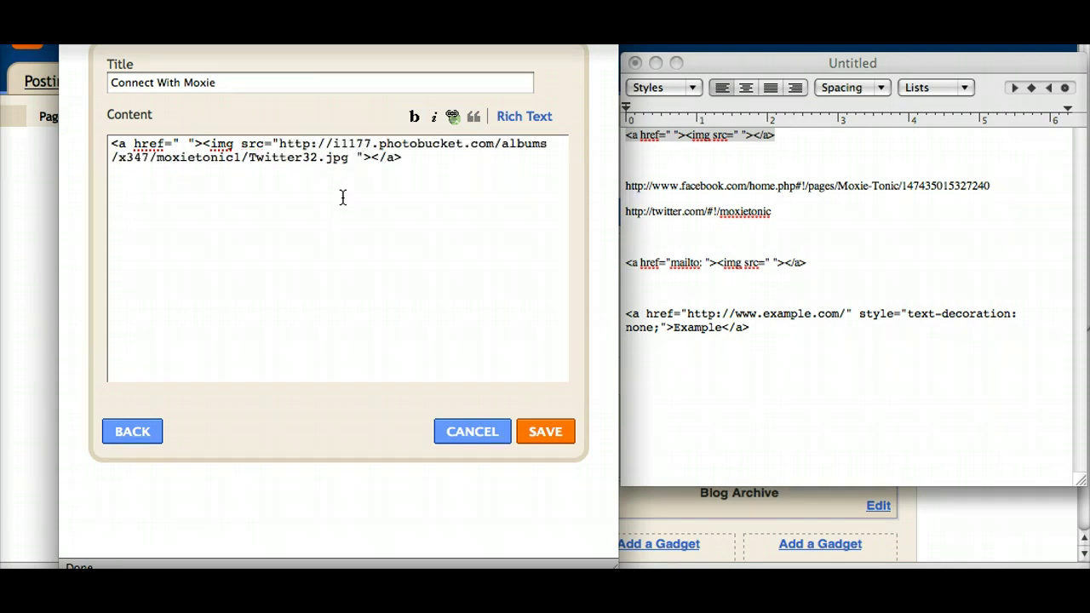
{"action": "key", "text": "BackSpace"}
{"action": "left_click_drag", "start_coordinate": [344, 192], "coordinate": [354, 162]}
{"action": "left_click", "coordinate": [602, 198]}
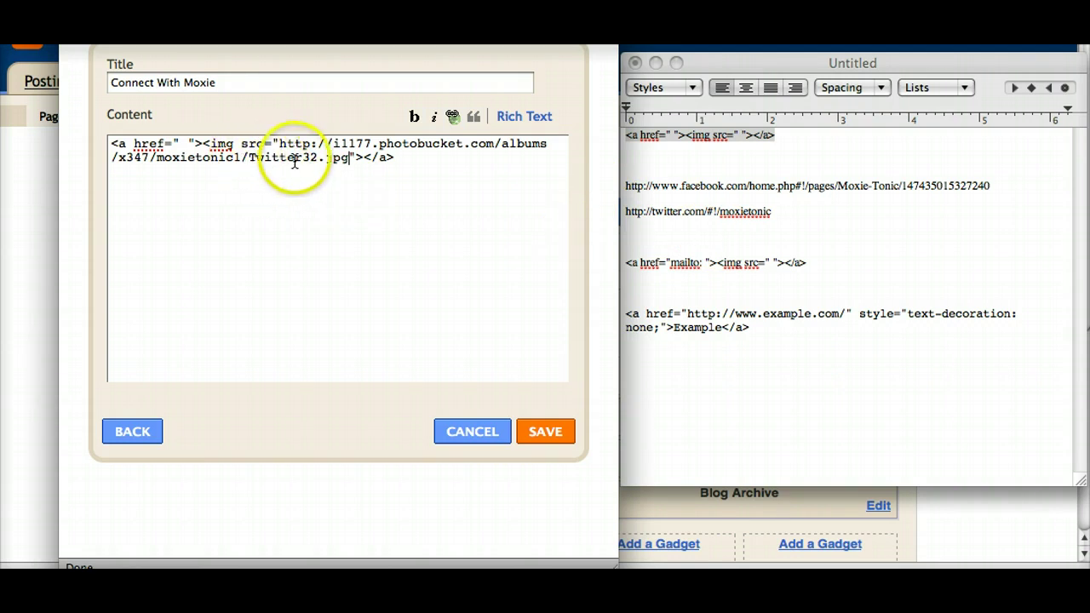
Step: Set the href to the moxietonic Twitter profile address, then save the gadget and layout
{"action": "left_click", "coordinate": [791, 212]}
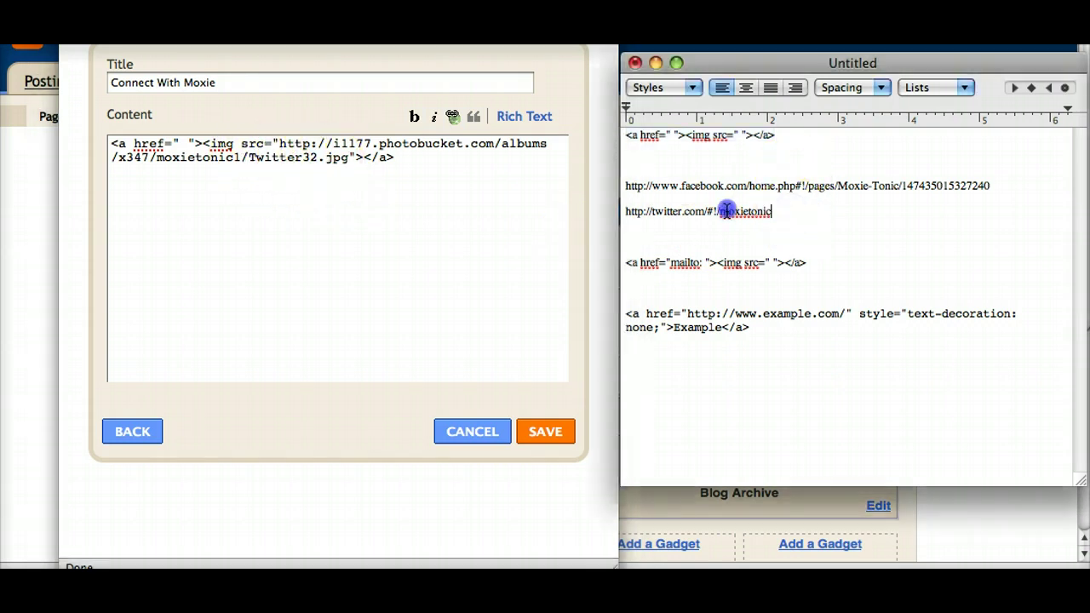
{"action": "left_click_drag", "start_coordinate": [726, 211], "coordinate": [623, 210]}
{"action": "key", "text": "super+c"}
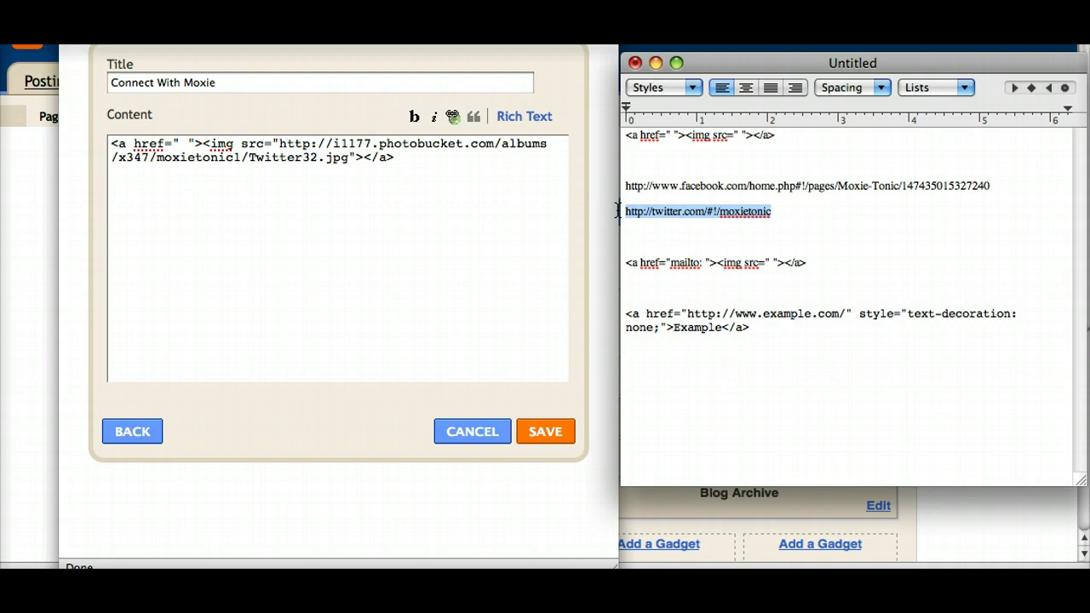
{"action": "left_click", "coordinate": [180, 142]}
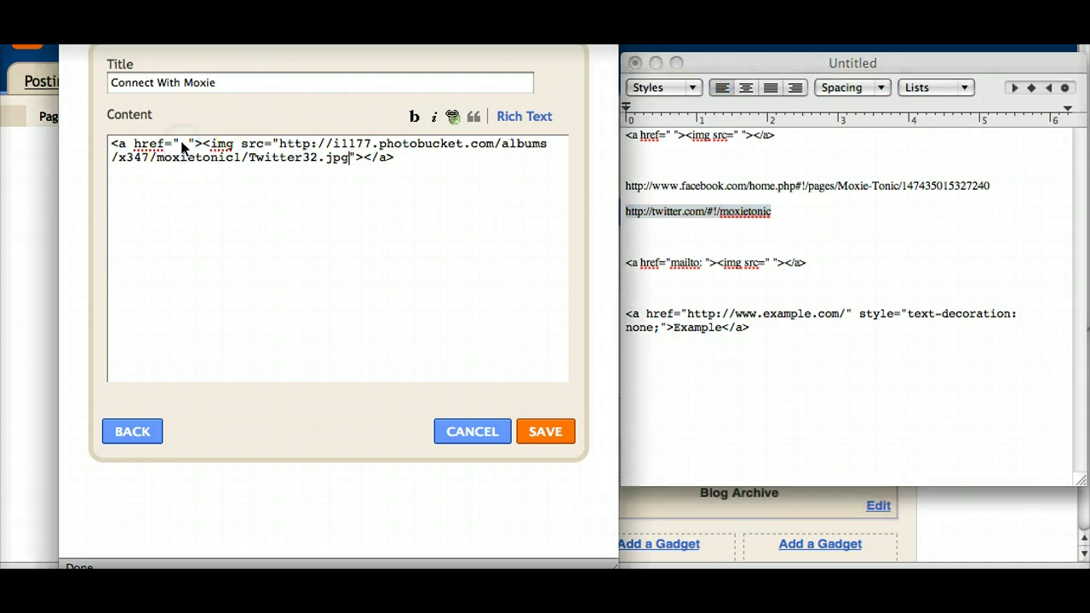
{"action": "left_click", "coordinate": [179, 143]}
{"action": "key", "text": "super+v"}
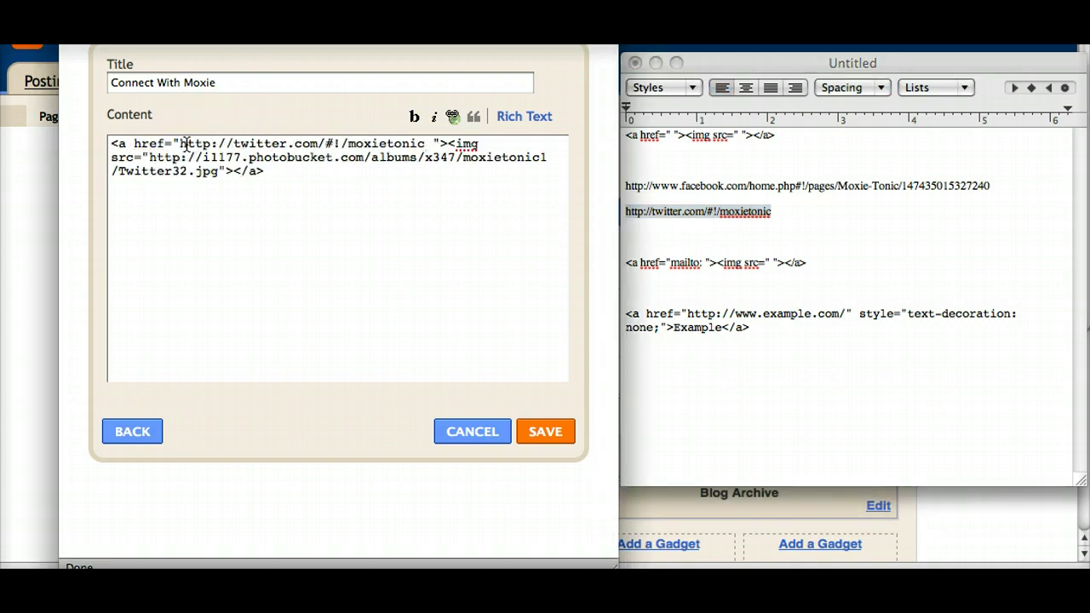
{"action": "key", "text": "Delete"}
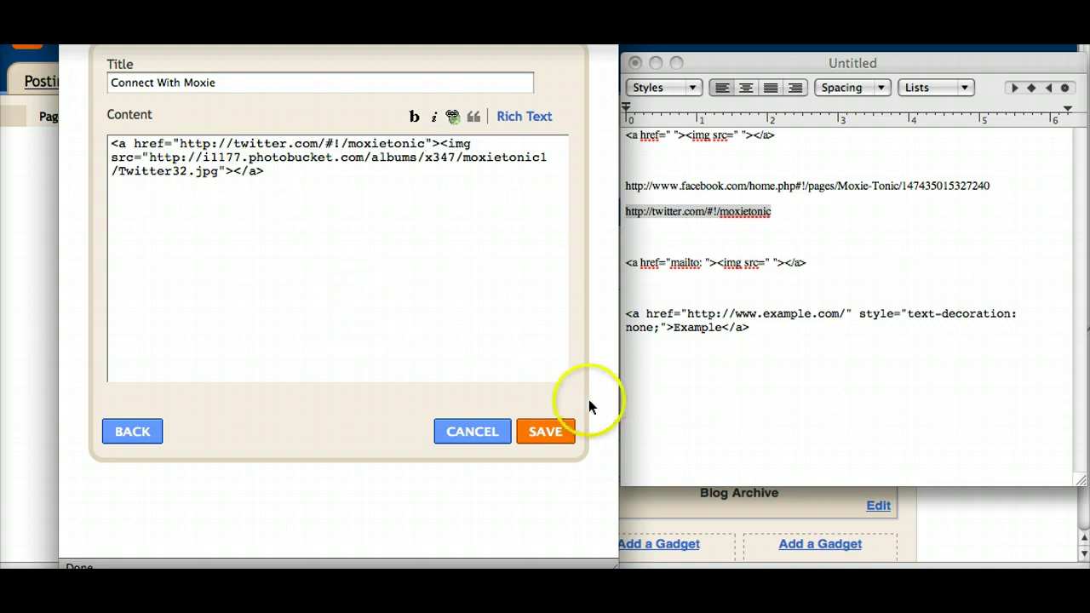
{"action": "left_click", "coordinate": [562, 430]}
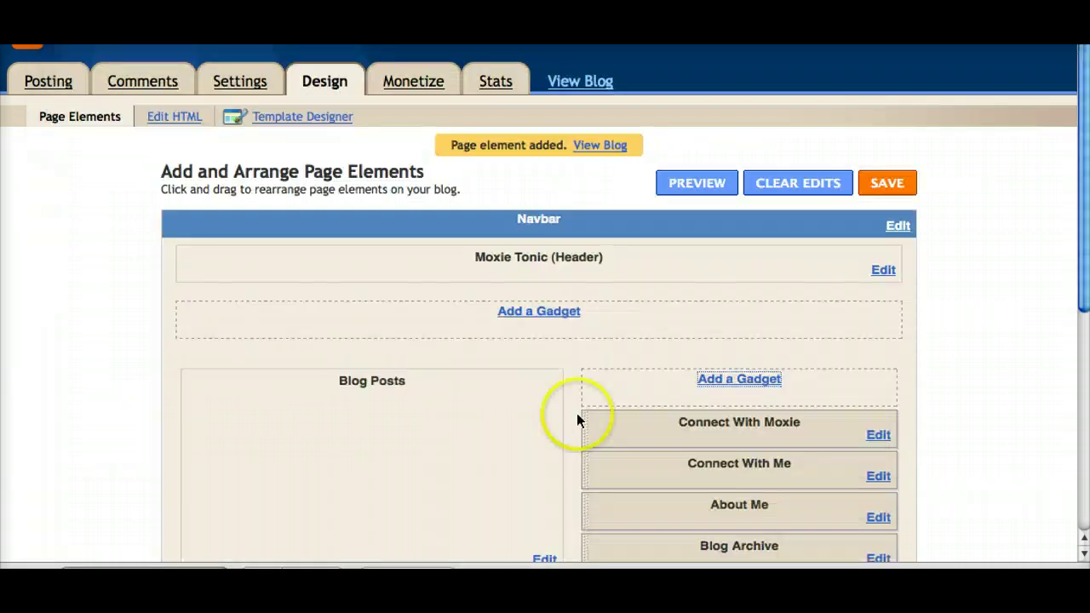
{"action": "left_click", "coordinate": [881, 190]}
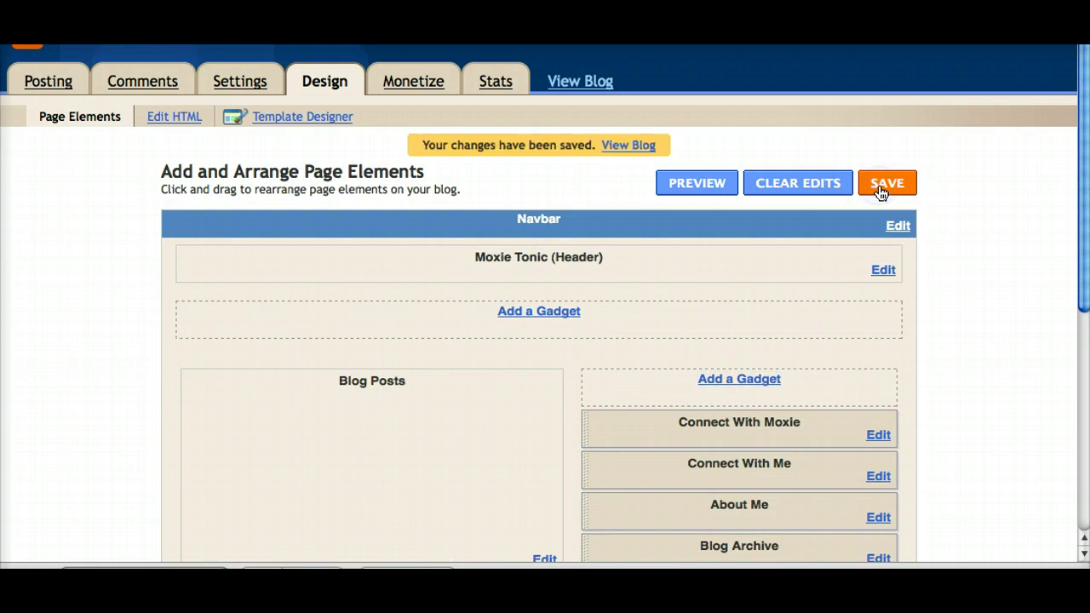
Step: Go to the Blogger Dashboard and view the live Moxie Tonic blog
{"action": "left_click", "coordinate": [882, 191]}
{"action": "left_click", "coordinate": [882, 75]}
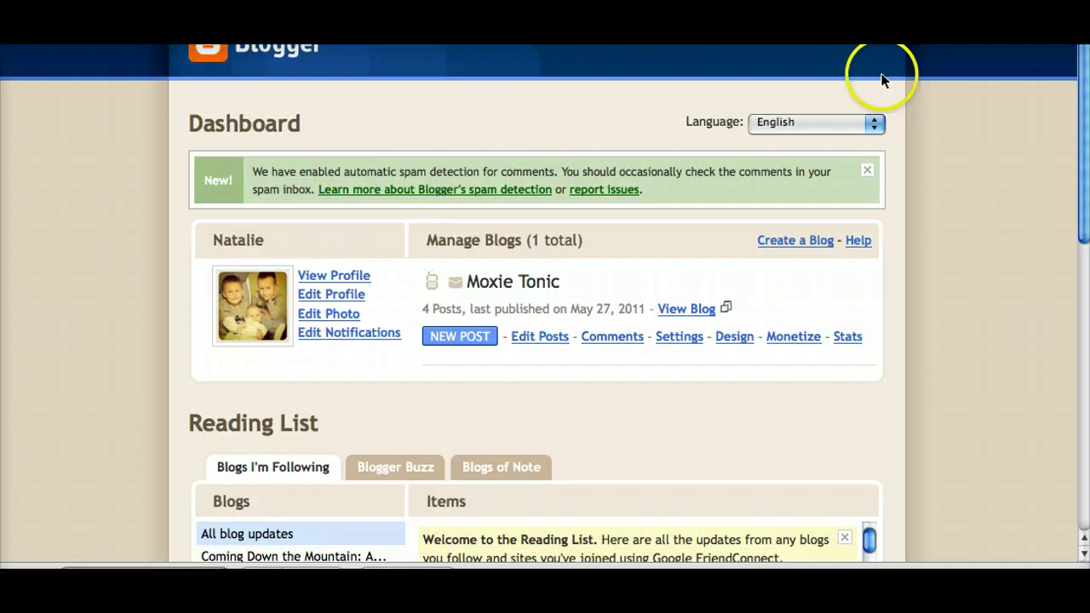
{"action": "left_click", "coordinate": [688, 312]}
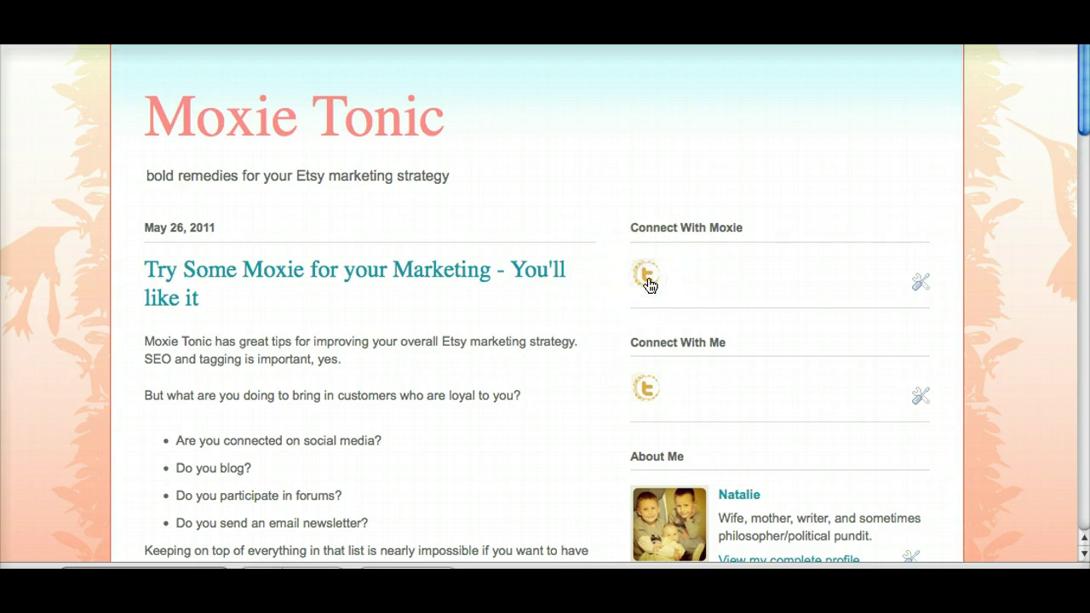
Step: Follow the sidebar Twitter icon to the moxietonic profile, then go back to the blog
{"action": "left_click", "coordinate": [647, 277]}
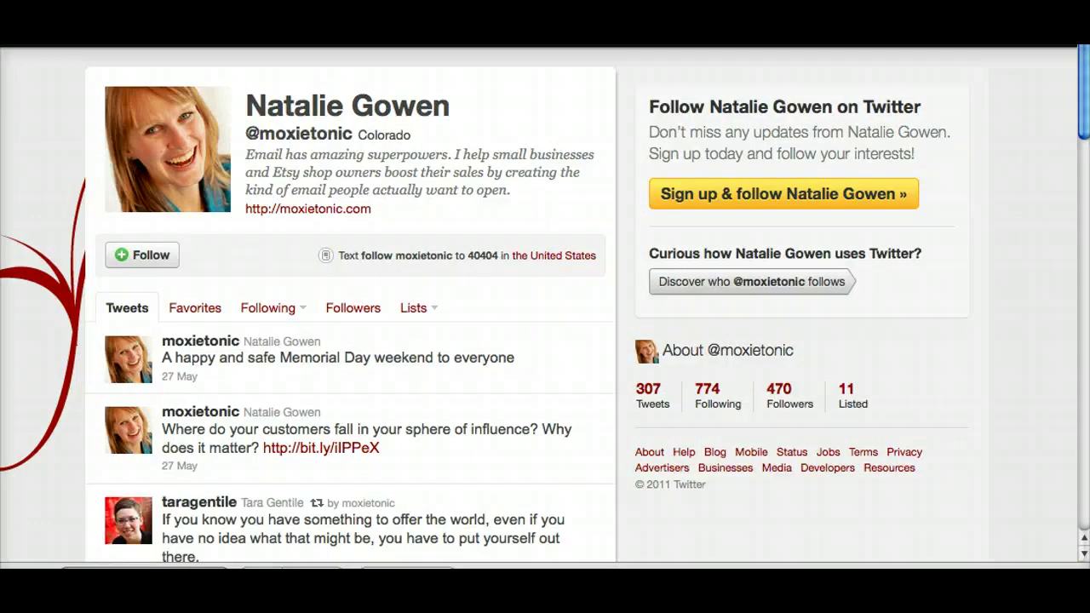
{"action": "key", "text": "alt+Left"}
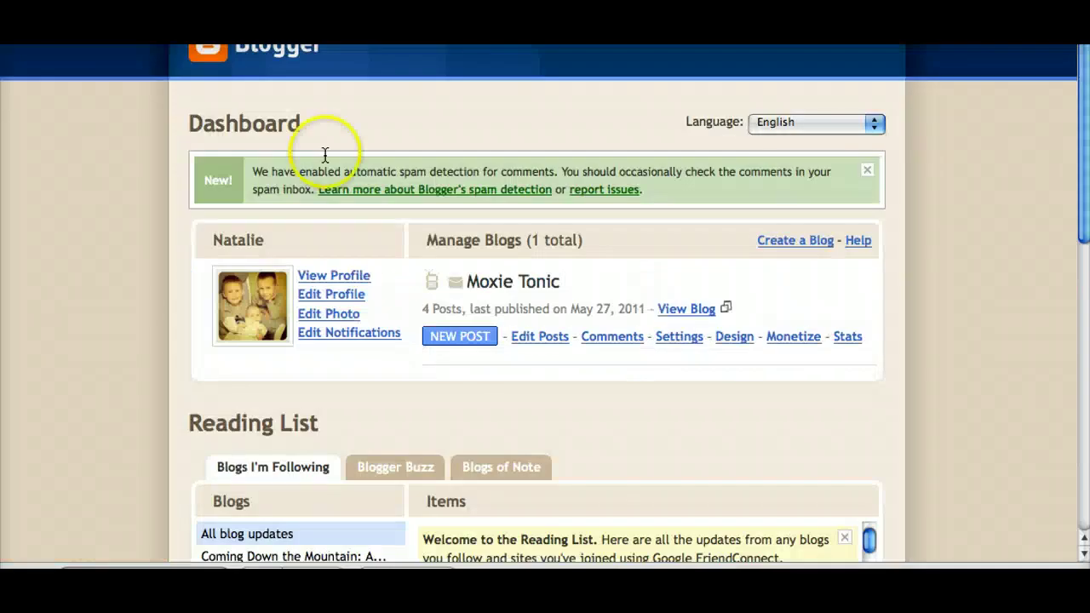
Step: Reopen the Connect With Moxie gadget's HTML and add a blank line after the Twitter code
{"action": "left_click", "coordinate": [730, 338]}
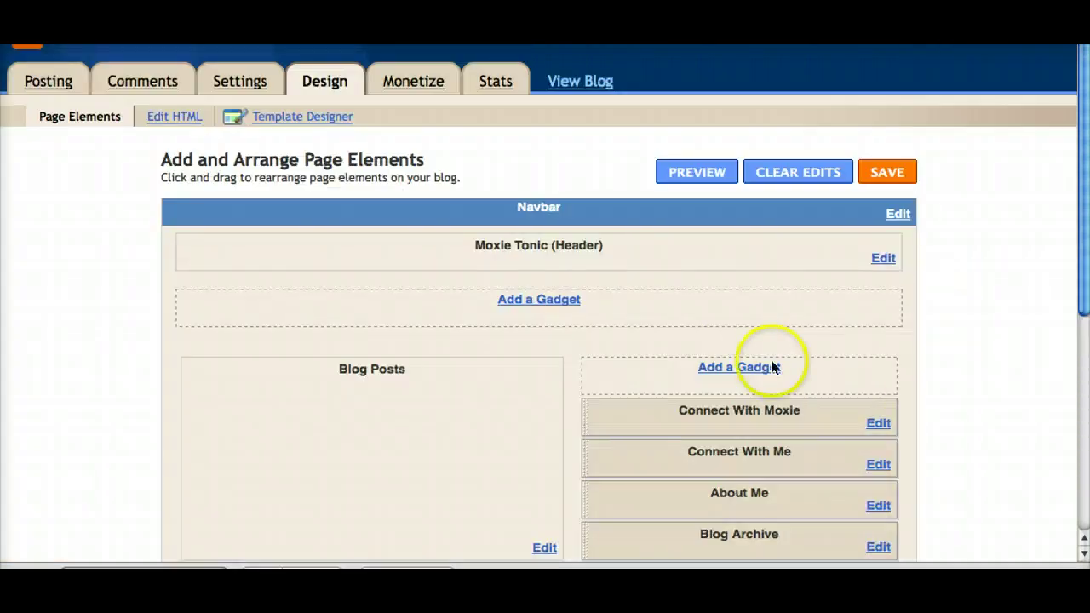
{"action": "left_click", "coordinate": [876, 425]}
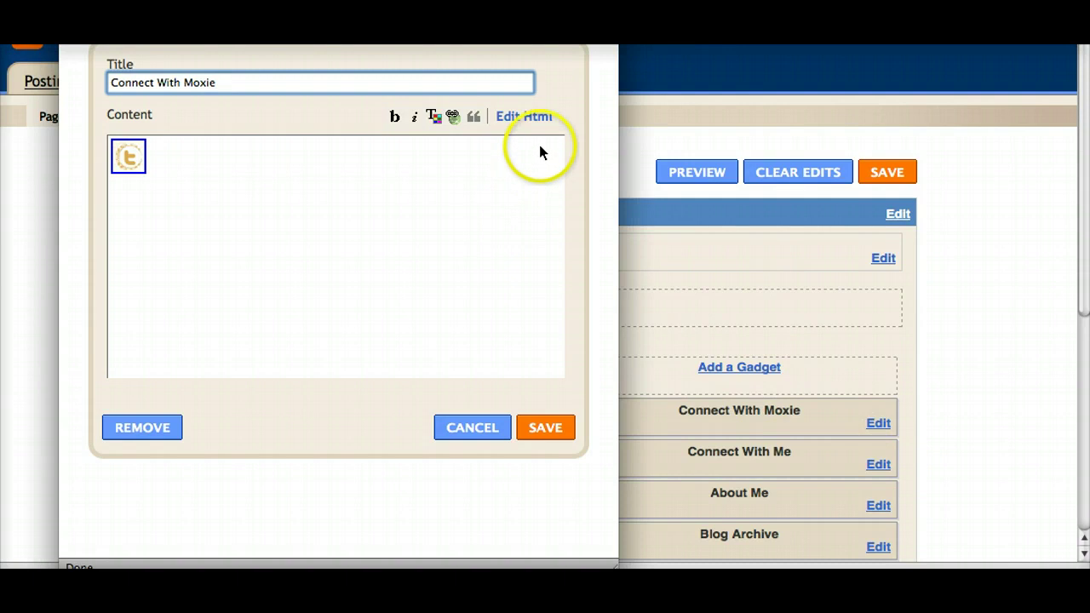
{"action": "left_click", "coordinate": [535, 121]}
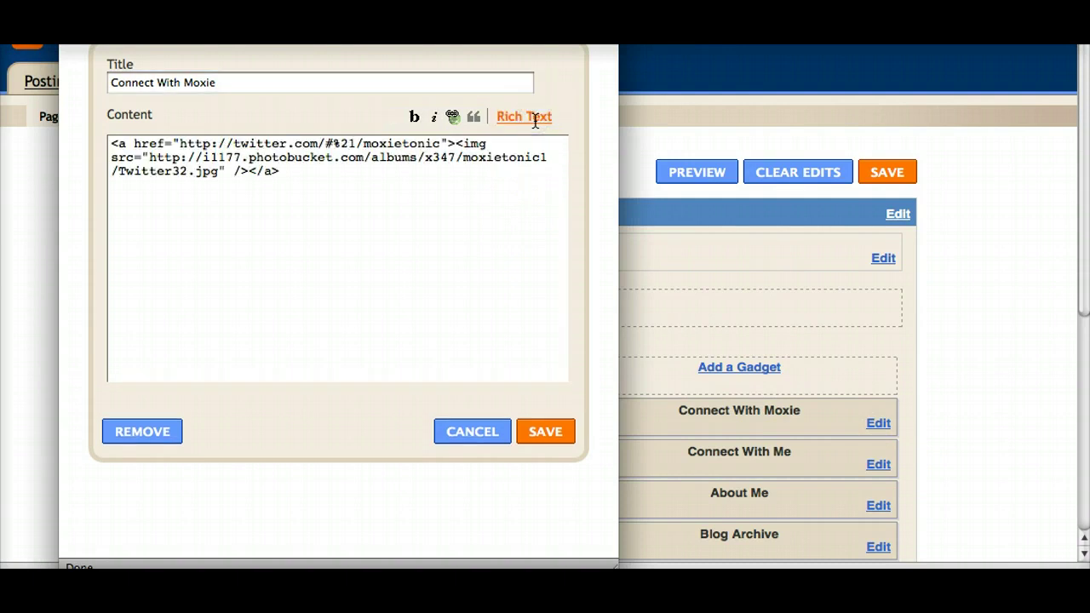
{"action": "left_click", "coordinate": [311, 175]}
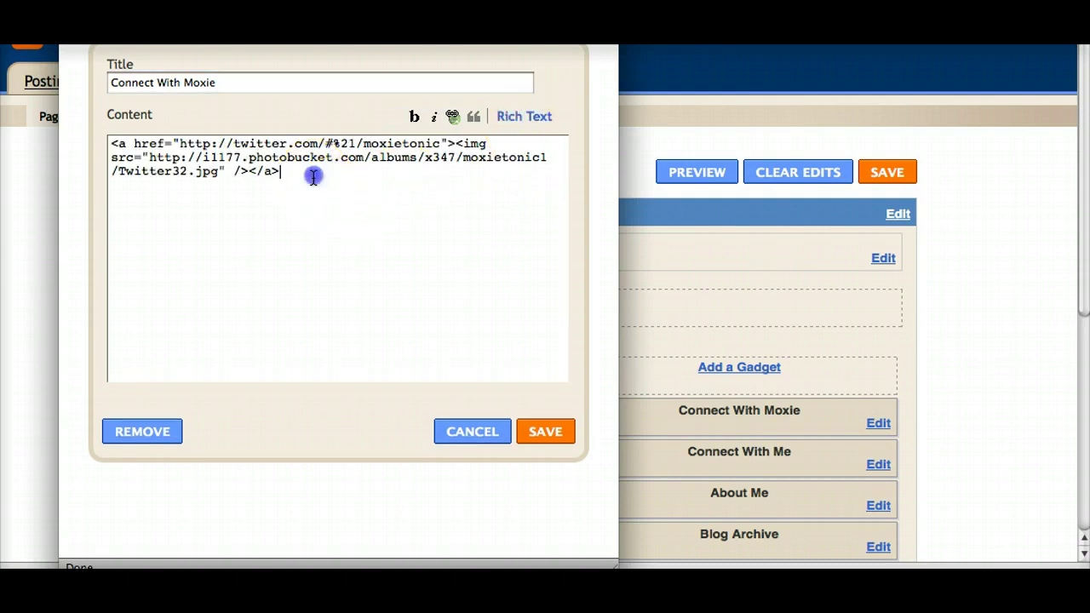
{"action": "key", "text": "Return"}
Step: Paste a second copy of the link-and-image template below the Twitter line
{"action": "key", "text": "super+Tab"}
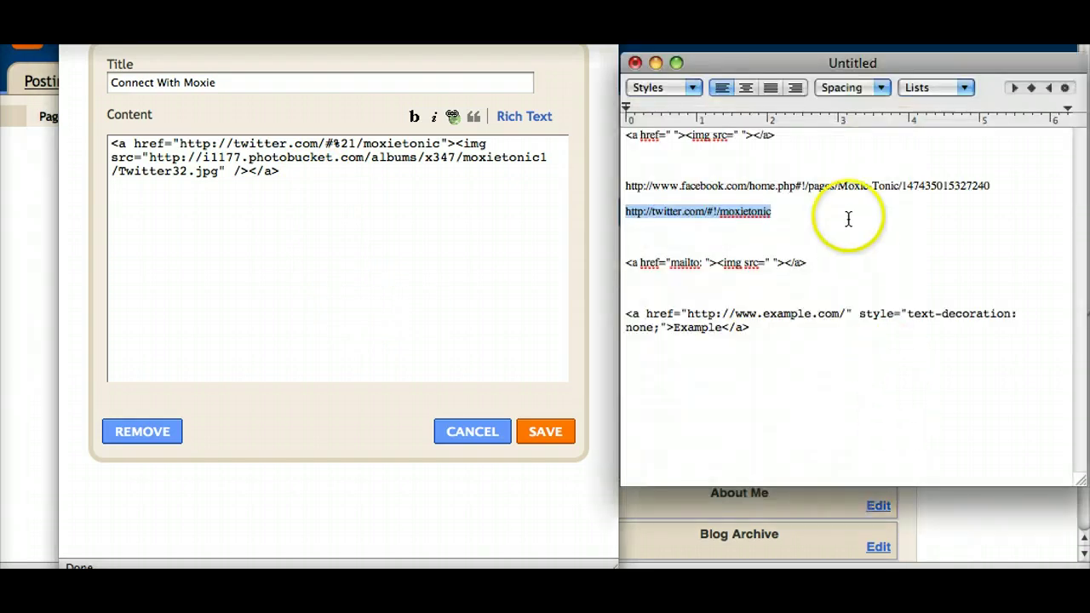
{"action": "left_click_drag", "start_coordinate": [777, 136], "coordinate": [573, 147]}
{"action": "key", "text": "super+c"}
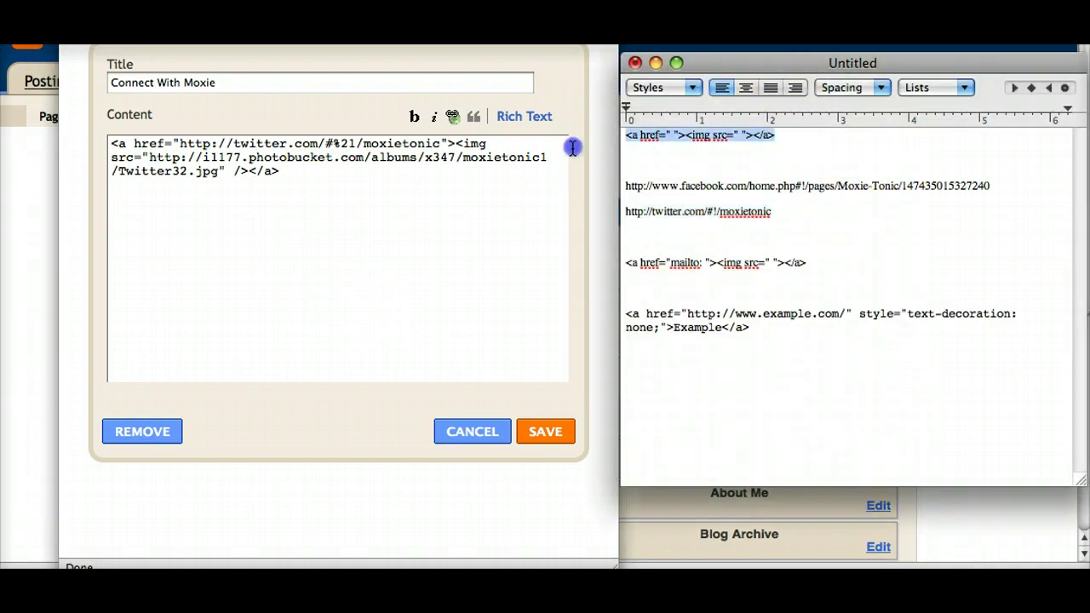
{"action": "left_click", "coordinate": [188, 264]}
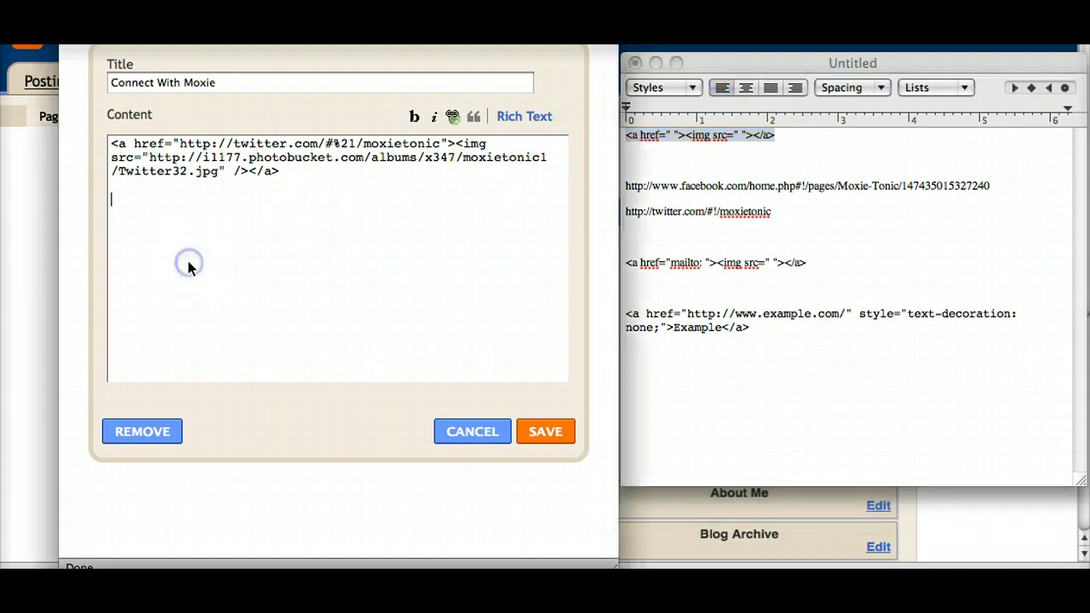
{"action": "key", "text": "super+v"}
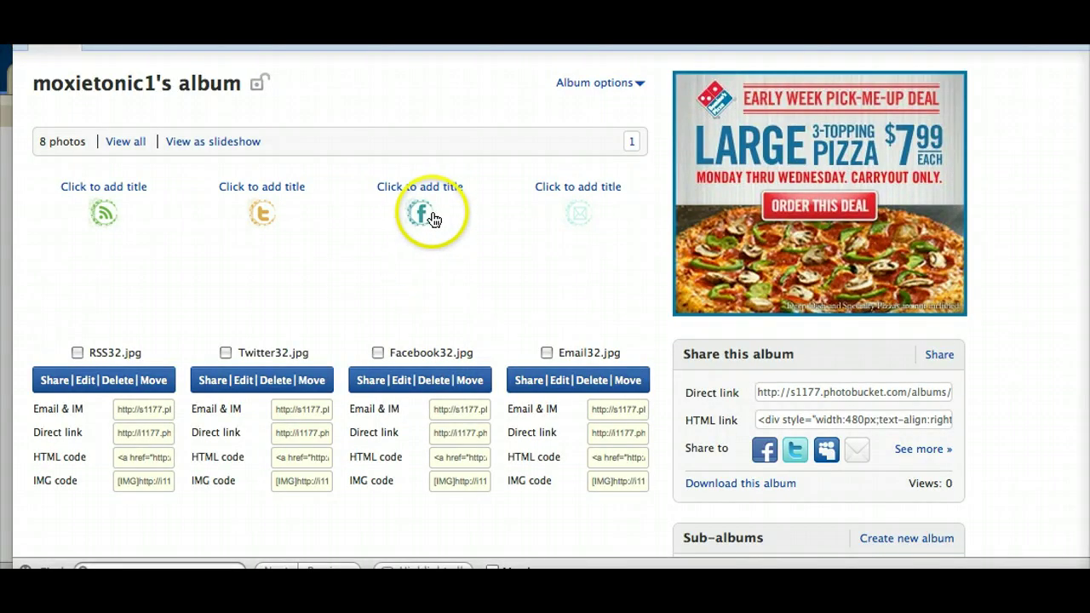
Step: Set the second line's image source to the Facebook32.jpg Photobucket direct link
{"action": "left_click", "coordinate": [435, 434]}
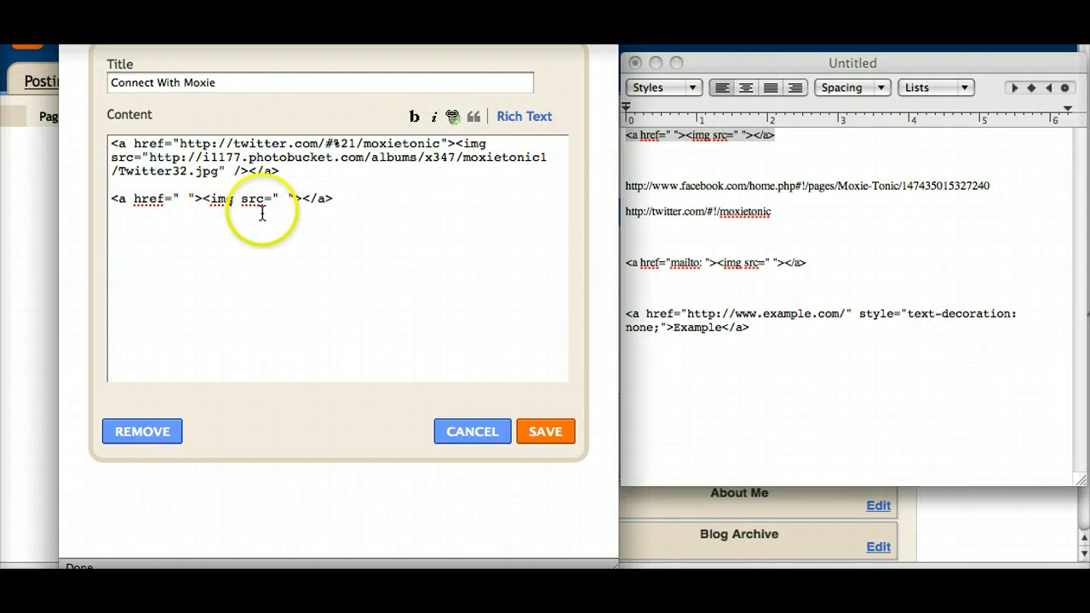
{"action": "double_click", "coordinate": [281, 201]}
{"action": "key", "text": "BackSpace"}
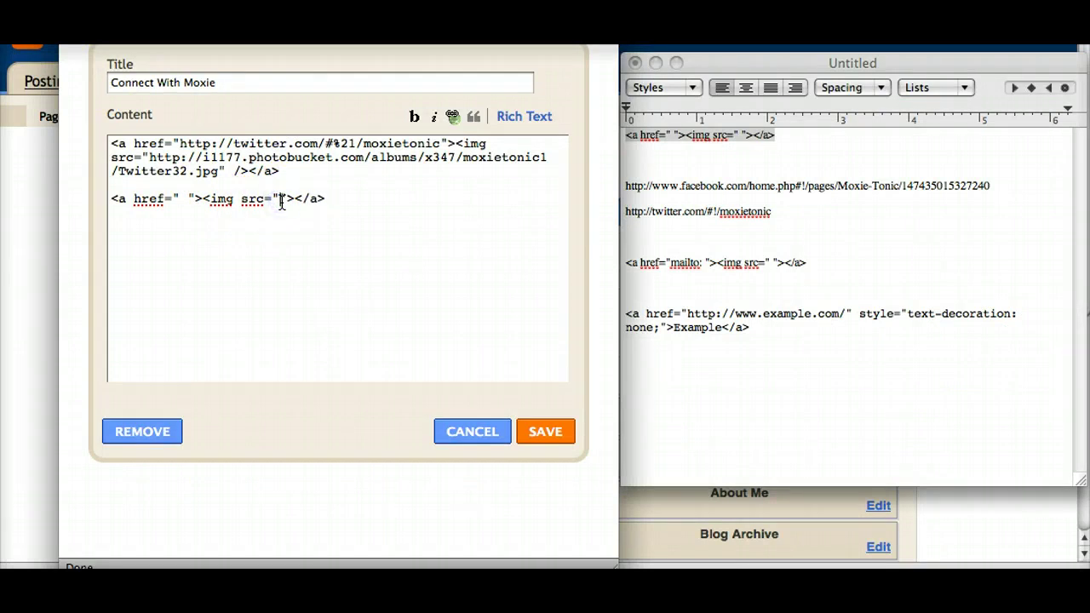
{"action": "type", "text": "http://i1177.photobucket.com/albums/x347/moxietonic1/Facebook32.jpg"}
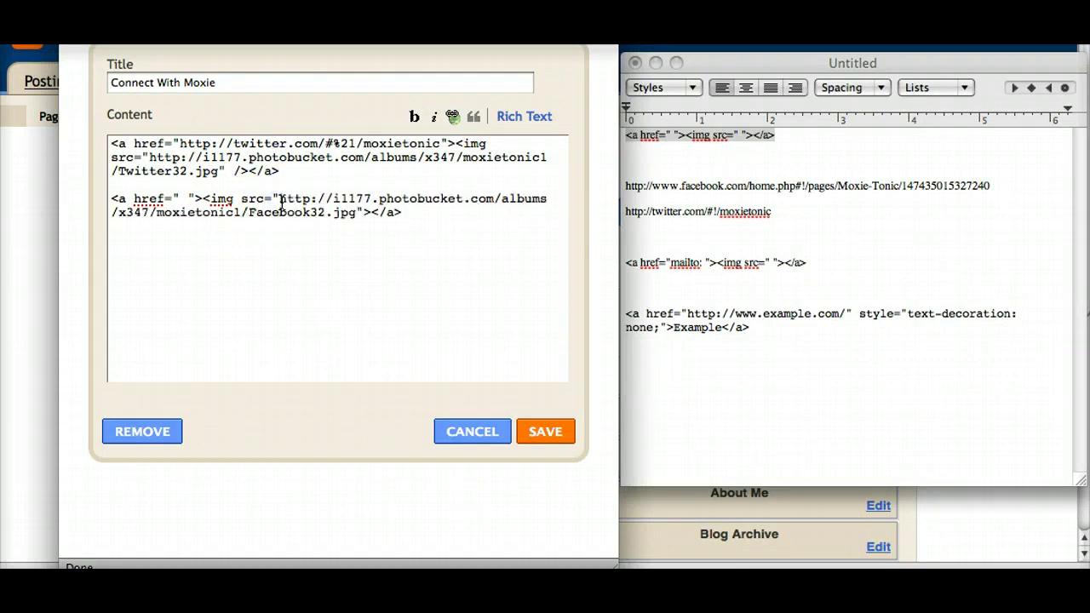
Step: Put the Moxie Tonic Facebook page URL into the second line's href quotes
{"action": "left_click", "coordinate": [800, 228]}
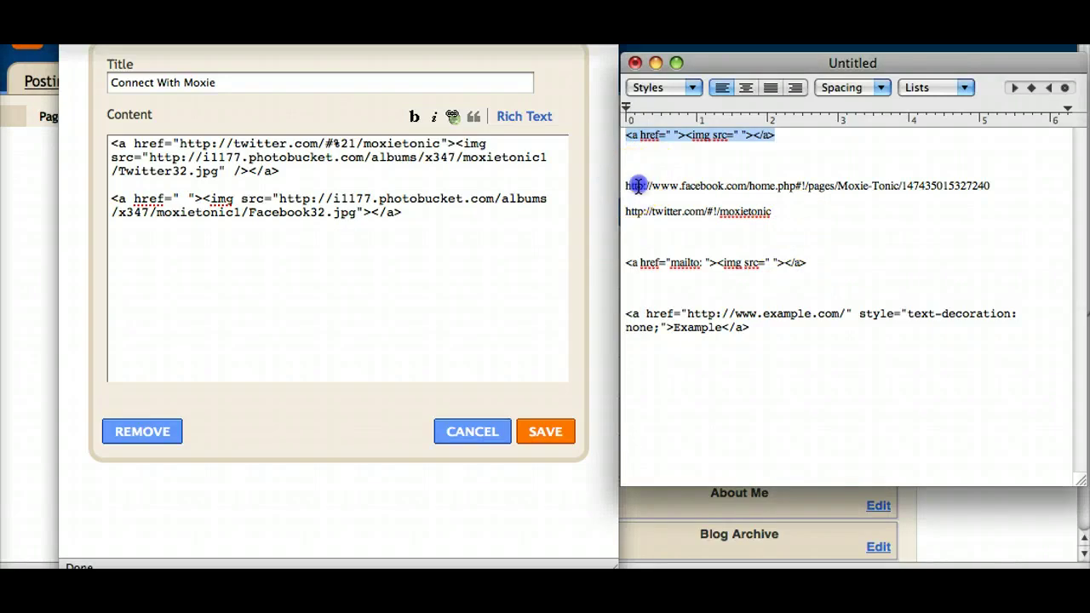
{"action": "left_click_drag", "start_coordinate": [627, 185], "coordinate": [1018, 189]}
{"action": "key", "text": "super+c"}
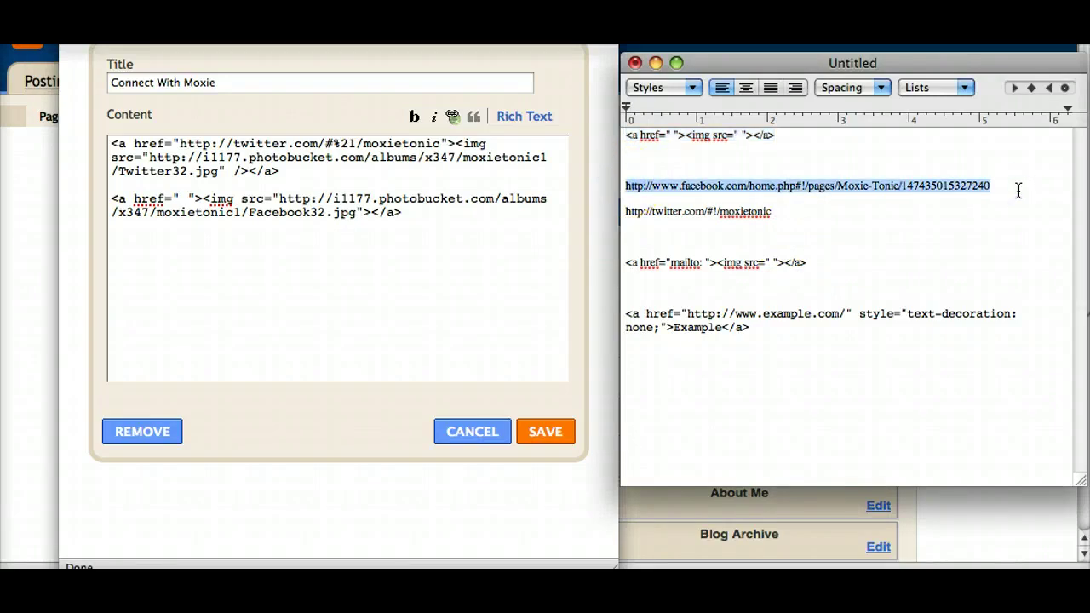
{"action": "left_click_drag", "start_coordinate": [737, 189], "coordinate": [183, 199]}
{"action": "left_click", "coordinate": [185, 198]}
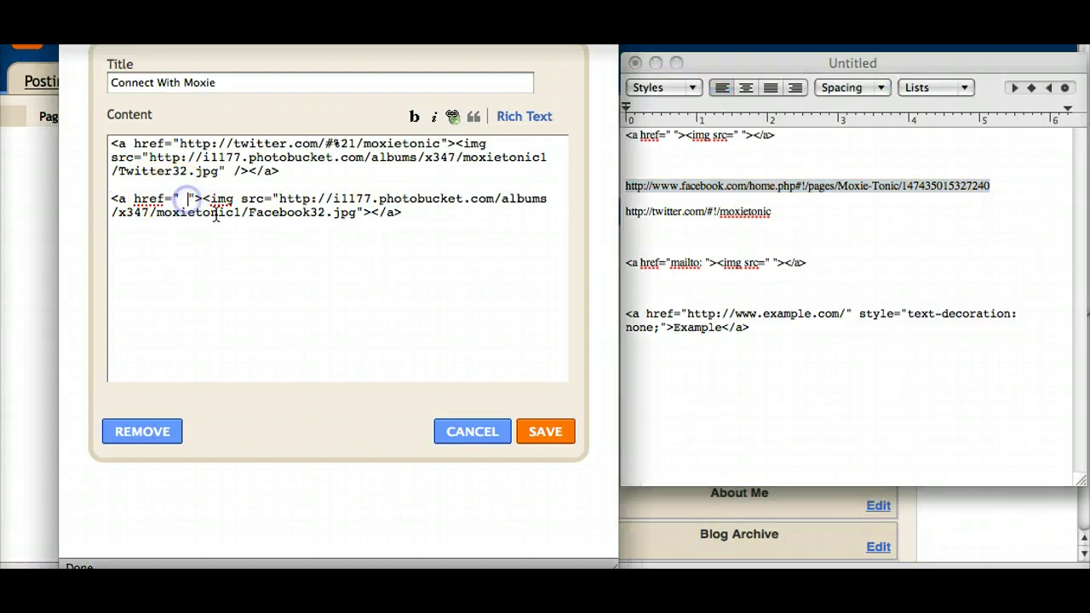
{"action": "key", "text": "BackSpace"}
{"action": "key", "text": "super+v"}
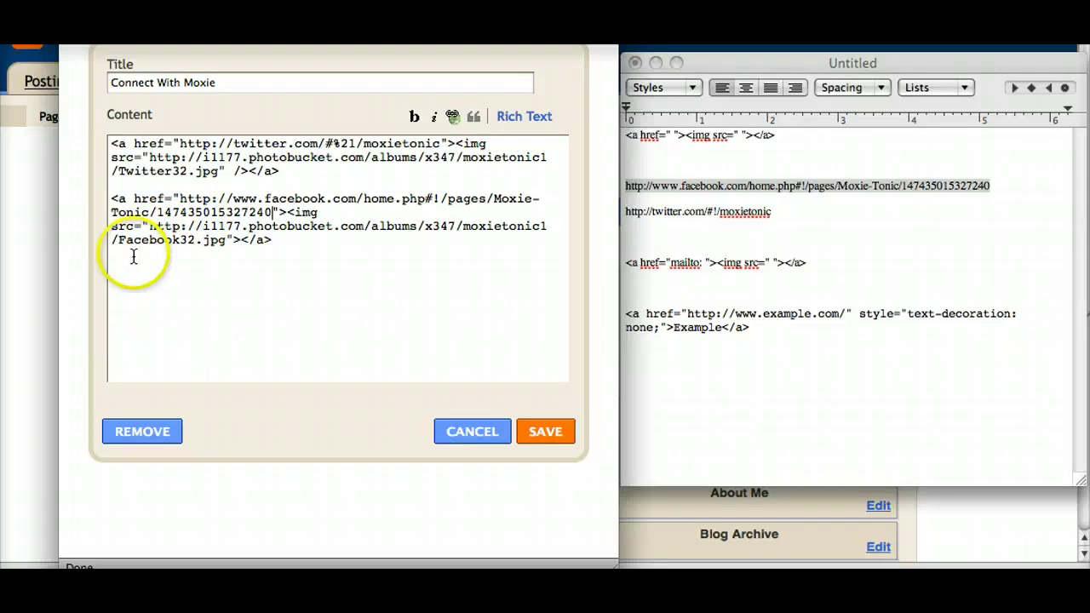
{"action": "left_click", "coordinate": [280, 246]}
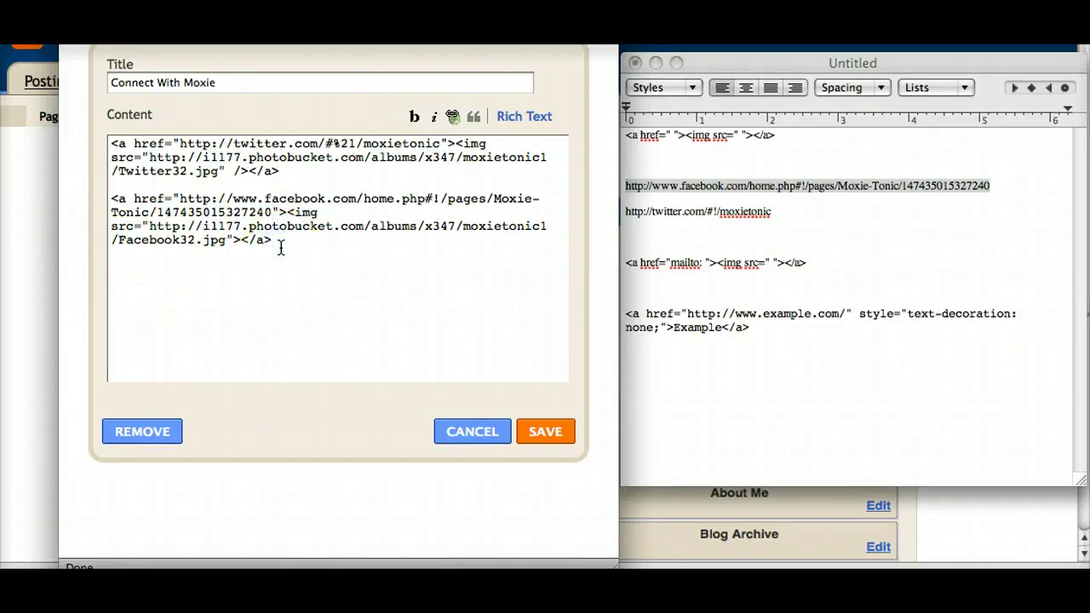
Step: Paste the link-and-image template as a third line in the gadget HTML
{"action": "left_click", "coordinate": [791, 136]}
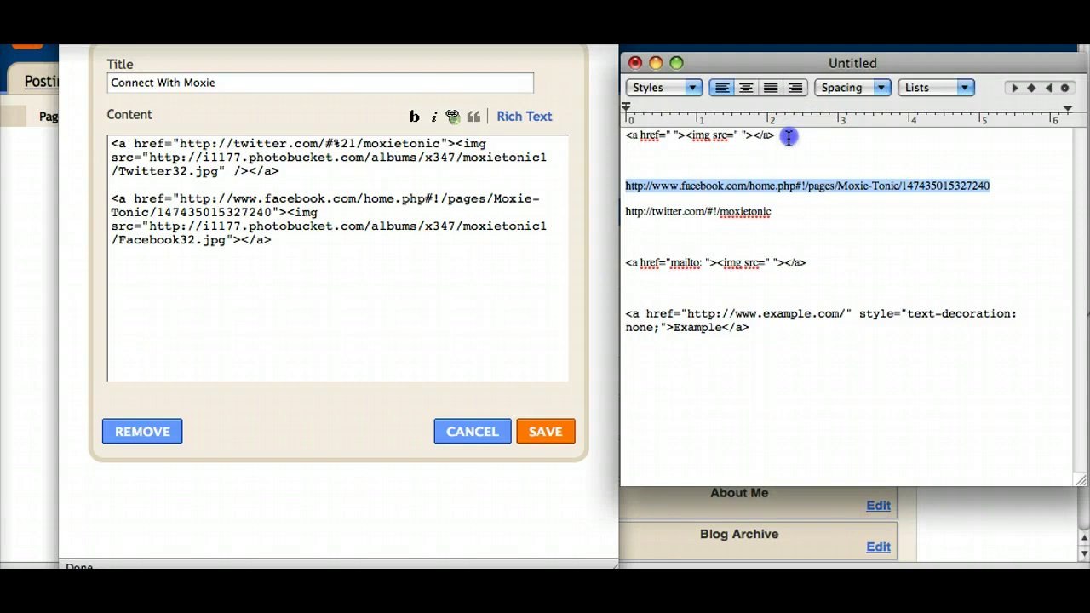
{"action": "left_click_drag", "start_coordinate": [789, 136], "coordinate": [621, 136]}
{"action": "key", "text": "super+c"}
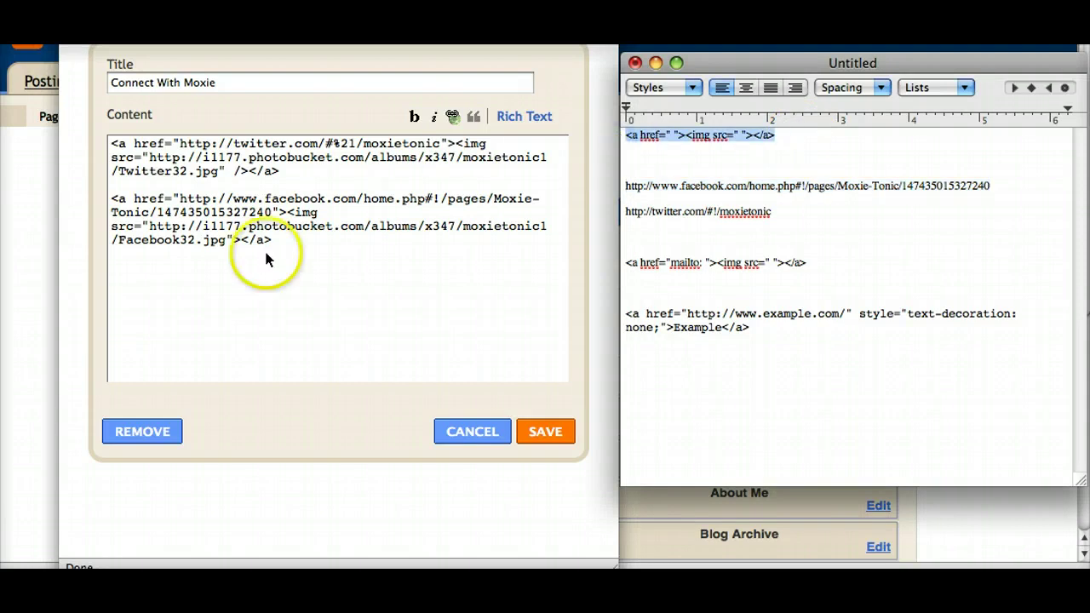
{"action": "left_click", "coordinate": [264, 261]}
{"action": "key", "text": "super+v"}
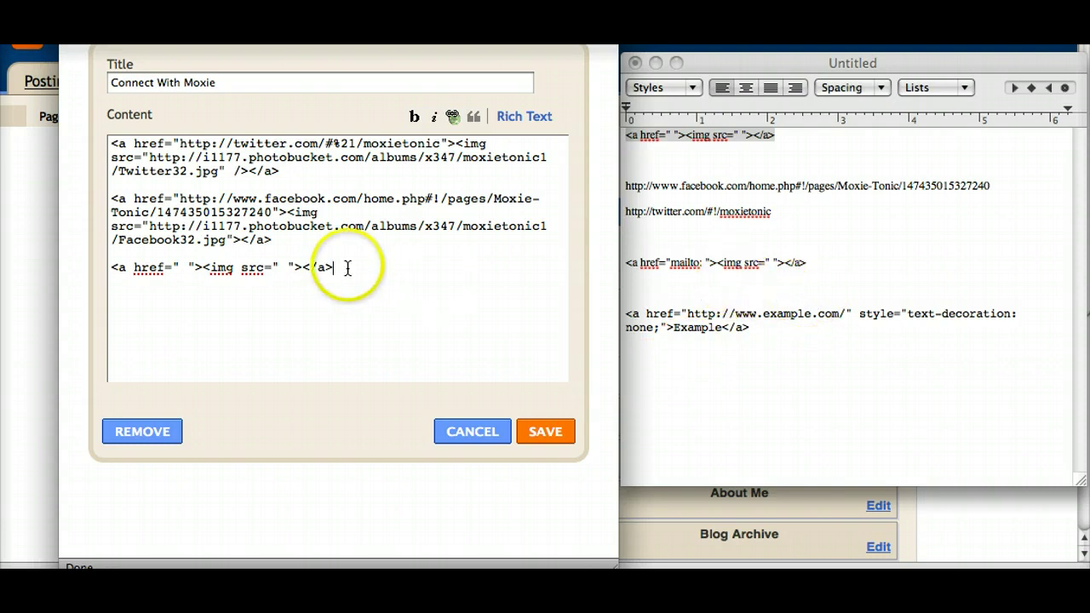
{"action": "left_click", "coordinate": [179, 269]}
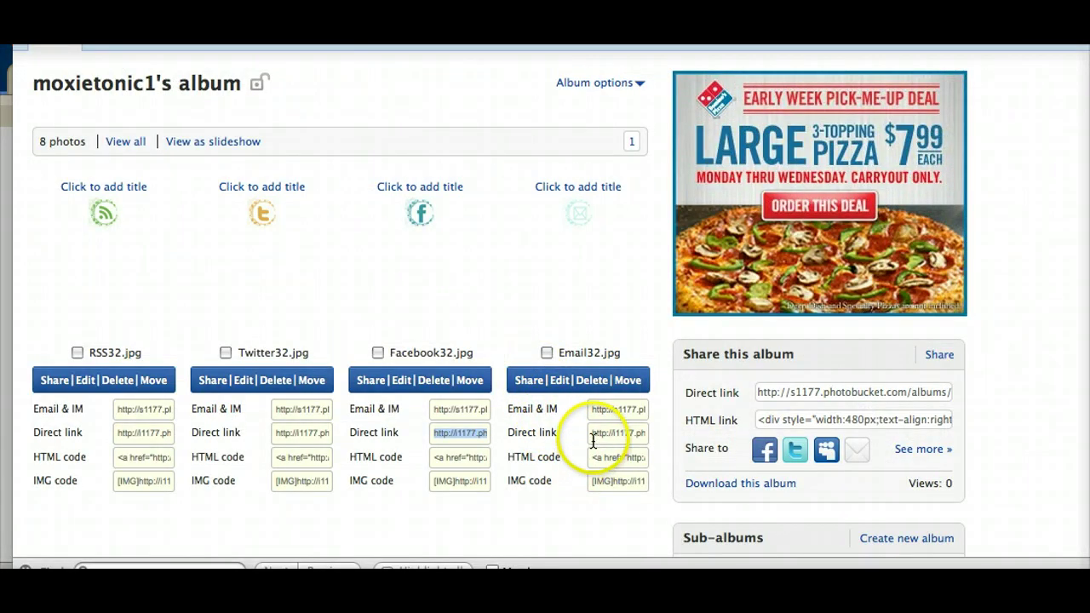
Step: Set the third line's image source to the Email32.jpg Photobucket direct link
{"action": "left_click", "coordinate": [593, 434]}
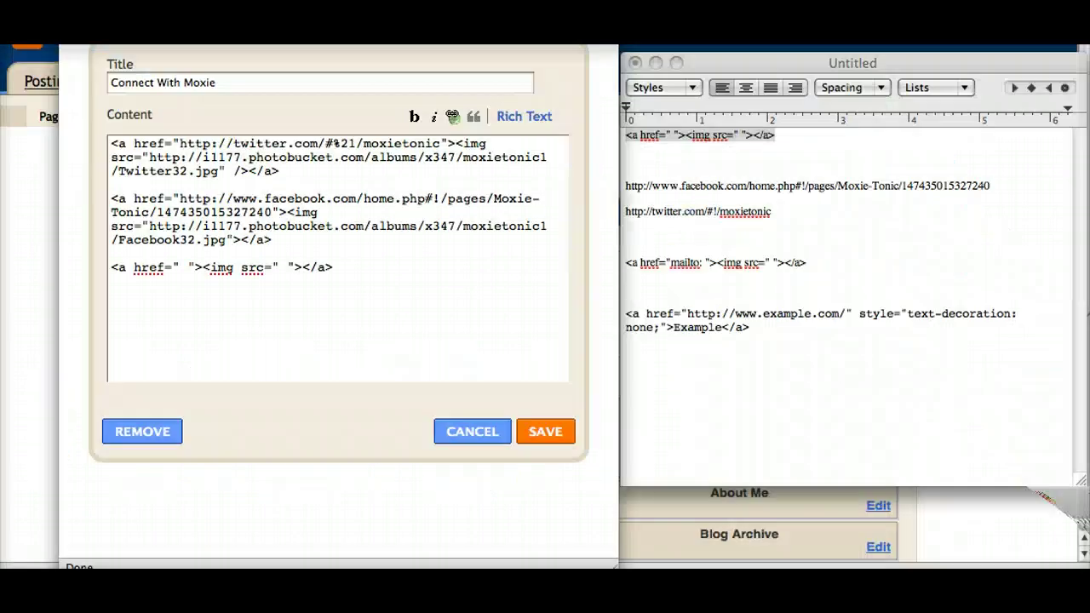
{"action": "double_click", "coordinate": [284, 269]}
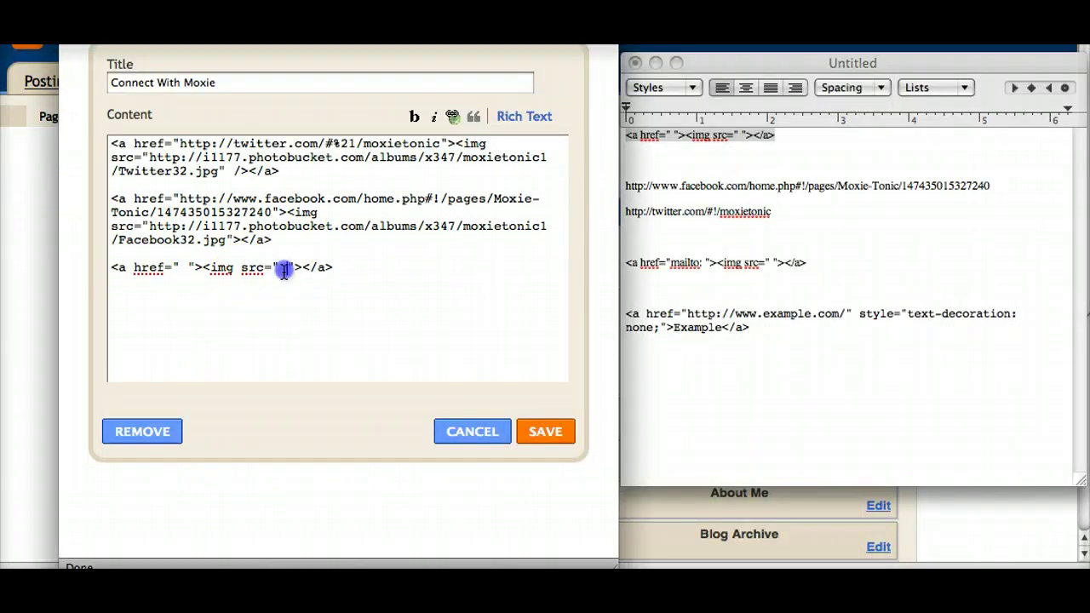
{"action": "key", "text": "BackSpace"}
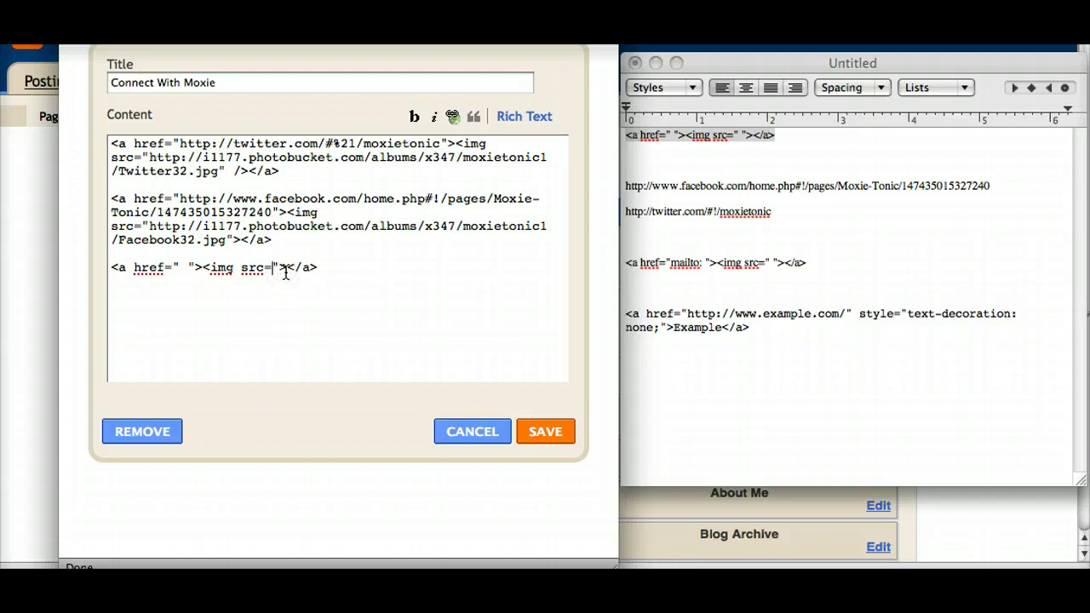
{"action": "type", "text": "http://i1177.photobucket.com/albums/x347/moxietonic1/Email32.jpg"}
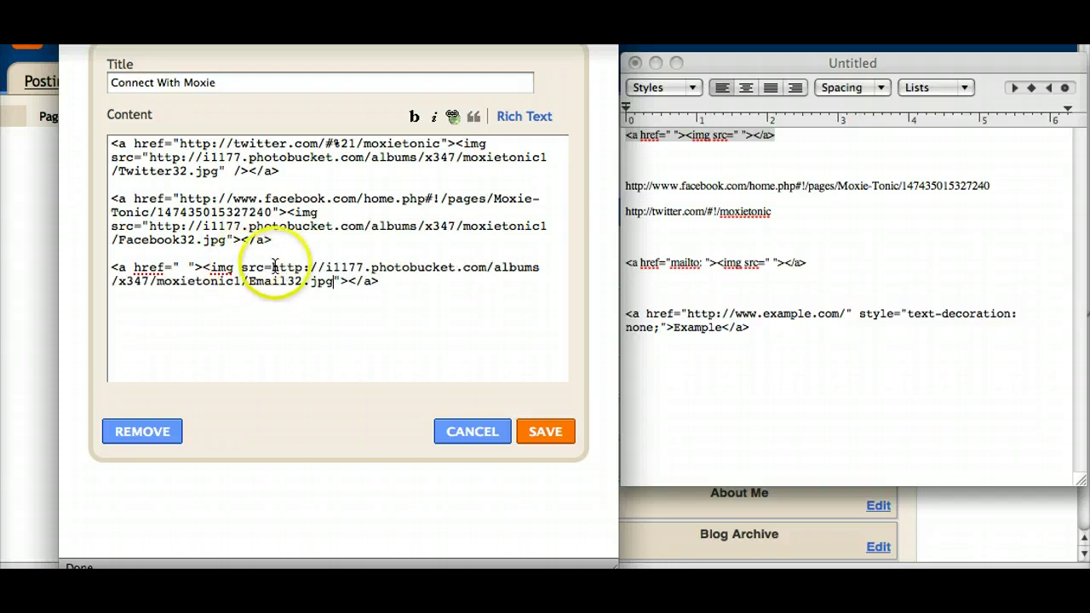
{"action": "left_click", "coordinate": [272, 267]}
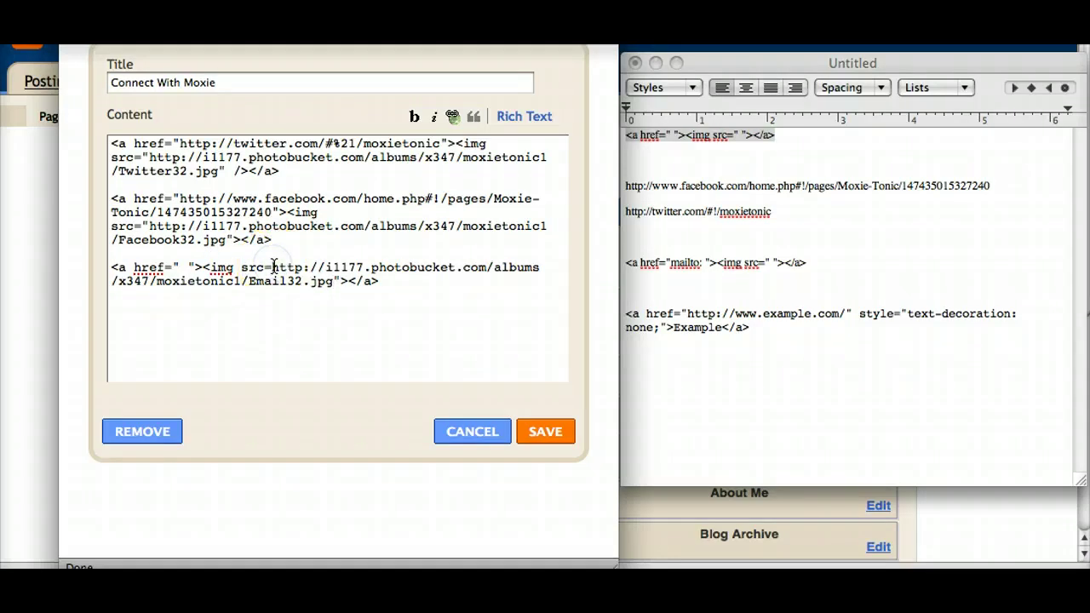
Step: Restore the missing src= quote, point the email icon to a mailto: contact address, and save the gadget
{"action": "type", "text": "\""}
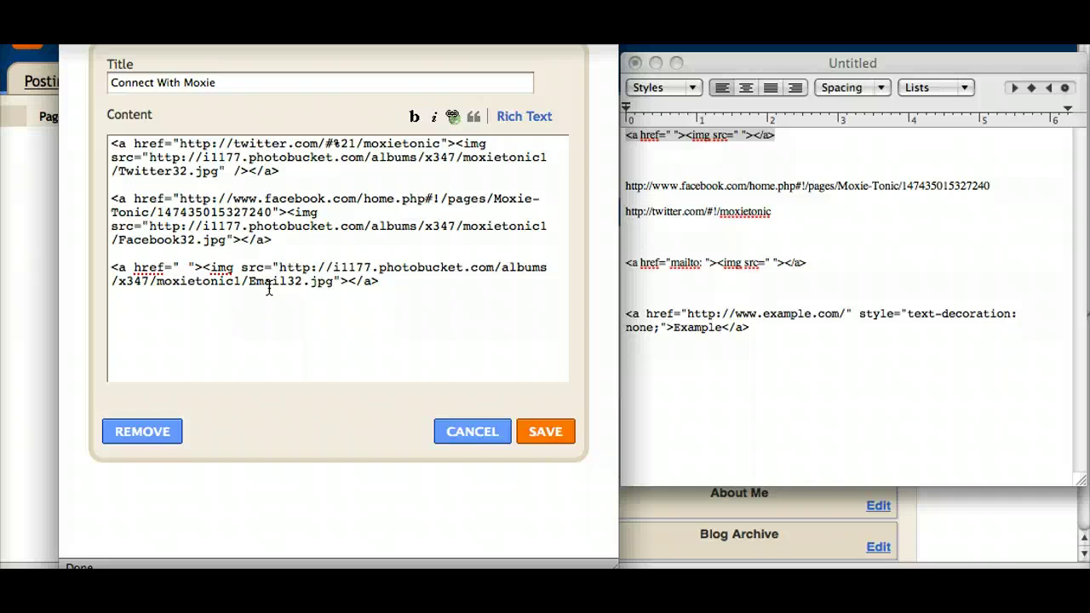
{"action": "left_click", "coordinate": [187, 271]}
{"action": "key", "text": "BackSpace"}
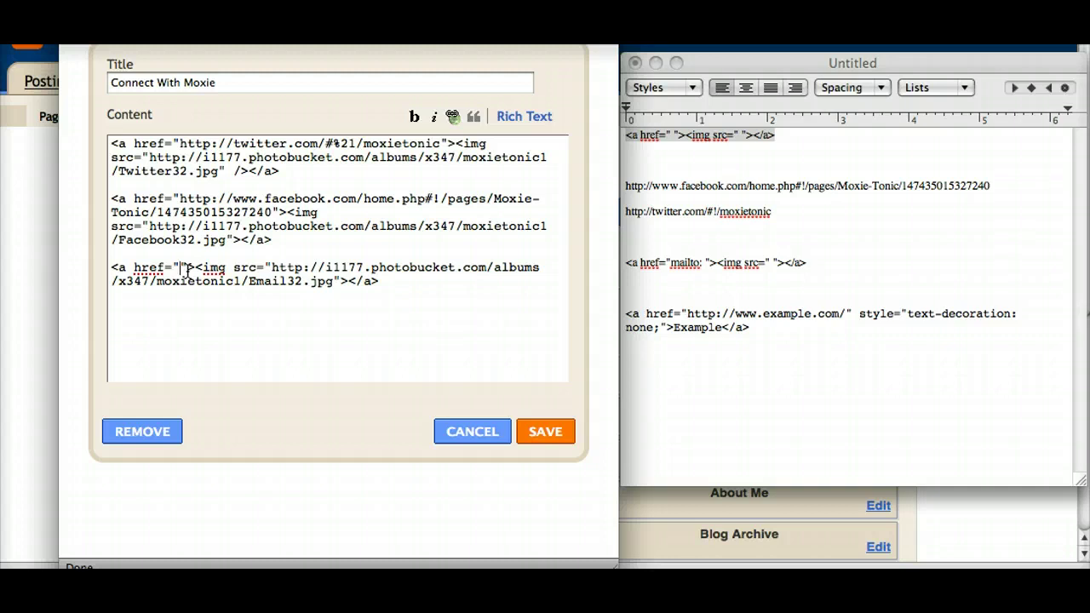
{"action": "type", "text": "mailto"}
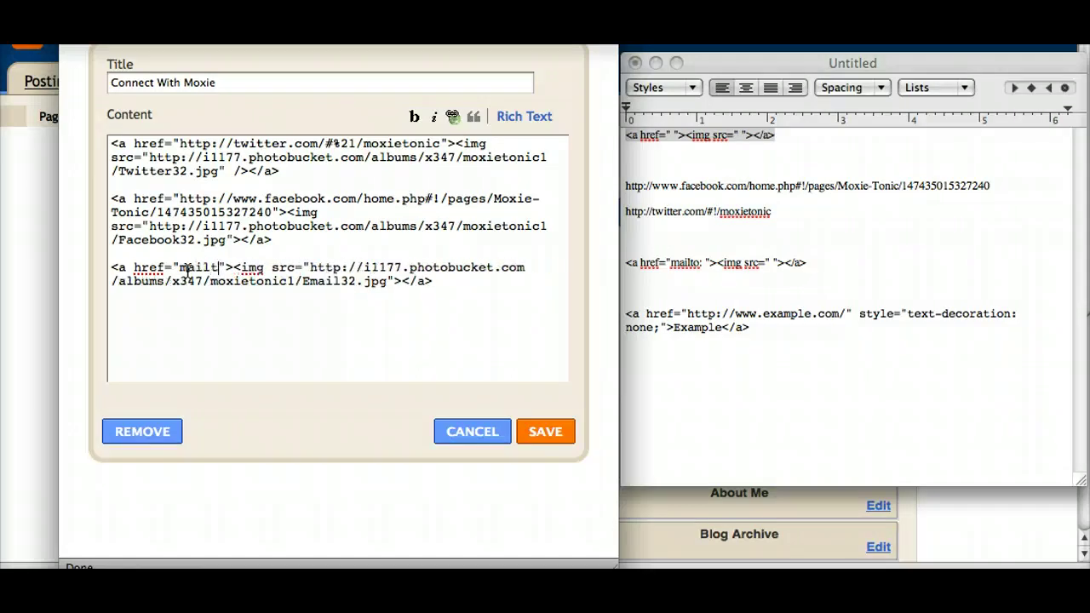
{"action": "type", "text": ":"}
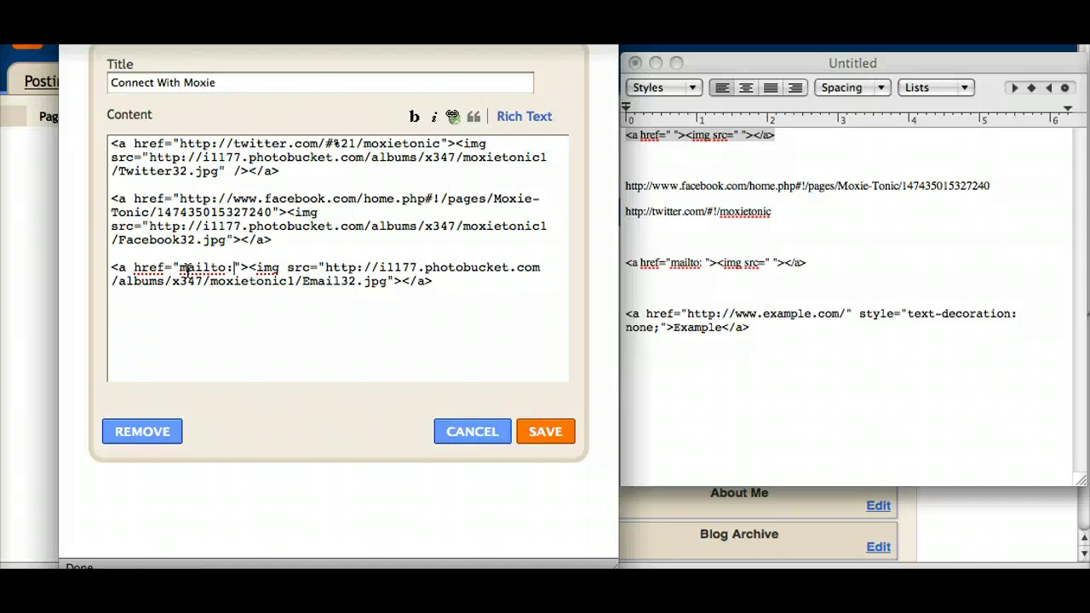
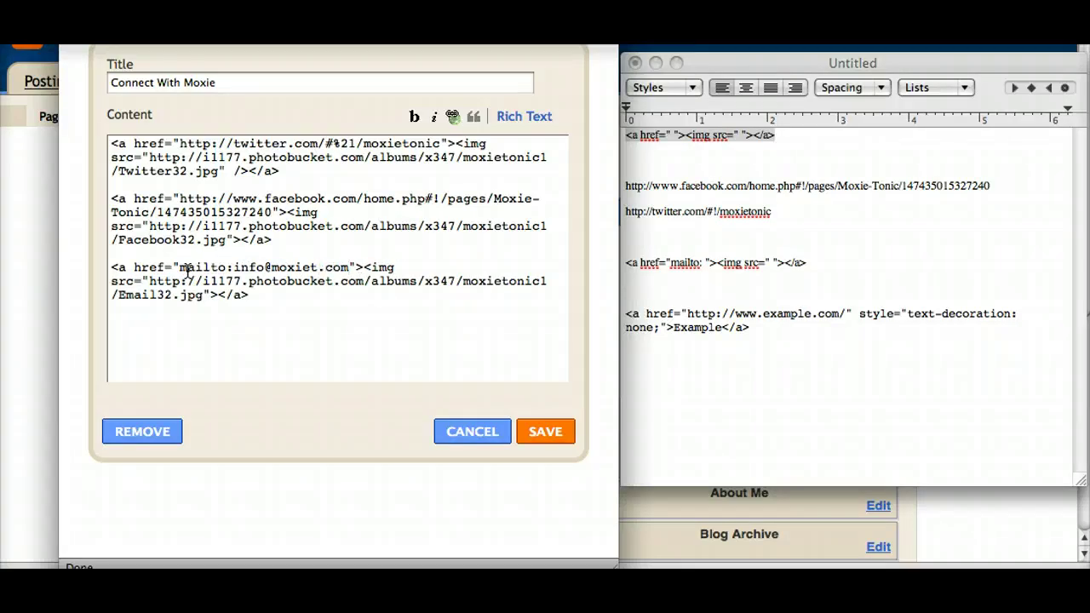
{"action": "left_click", "coordinate": [576, 431]}
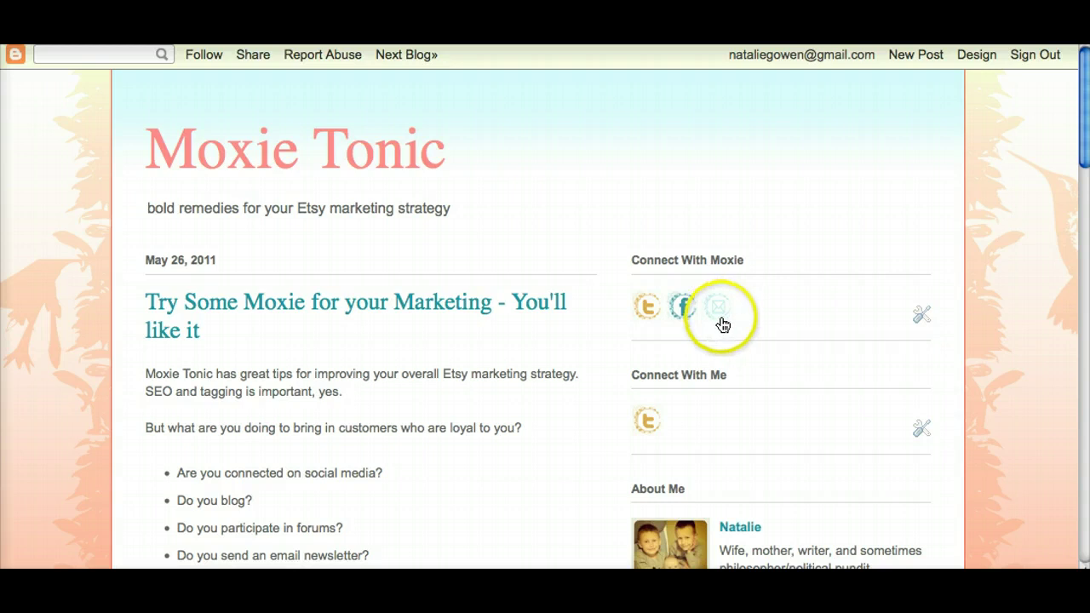
Step: Test the email icon's mailto link in the live blog's Connect With Moxie gadget
{"action": "left_click", "coordinate": [722, 318]}
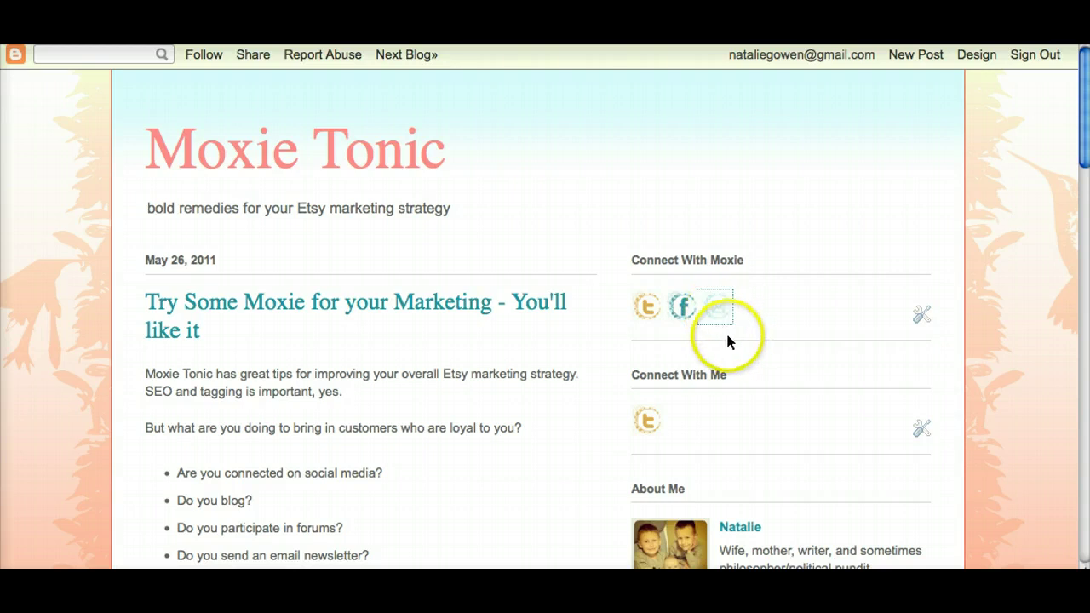